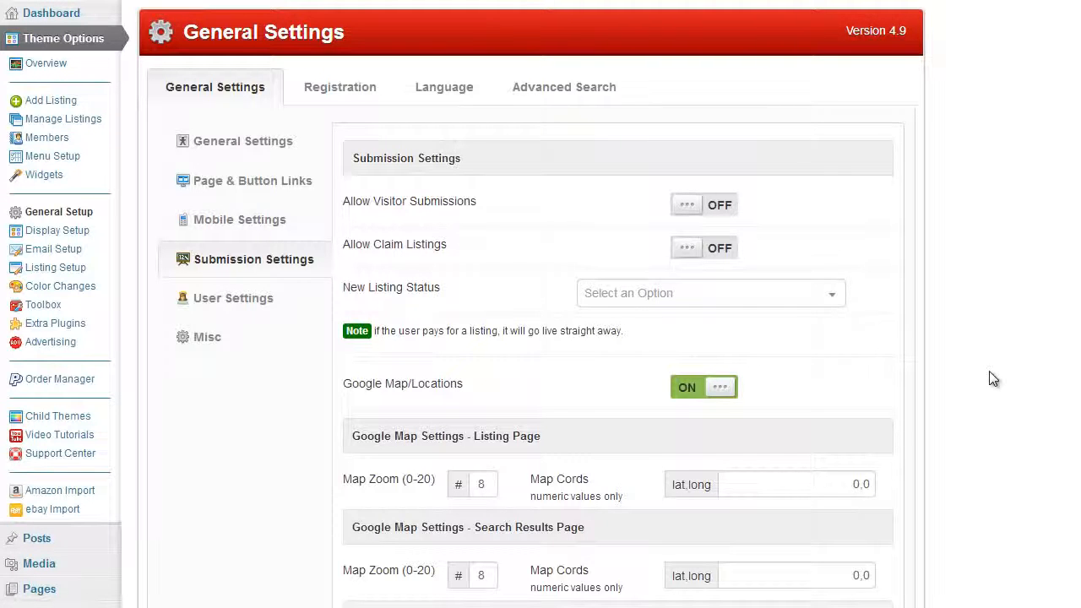
# - Show the Submission Settings section of Theme Options General Setup
pyautogui.click(59, 217)
pyautogui.click(272, 264)
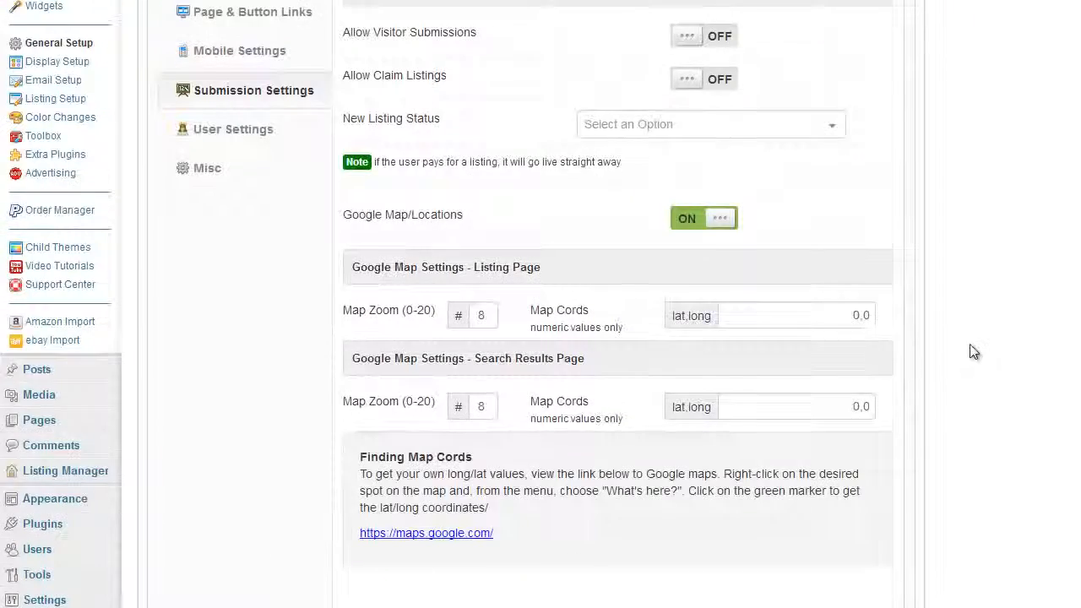
pyautogui.scroll(5, 970, 352)
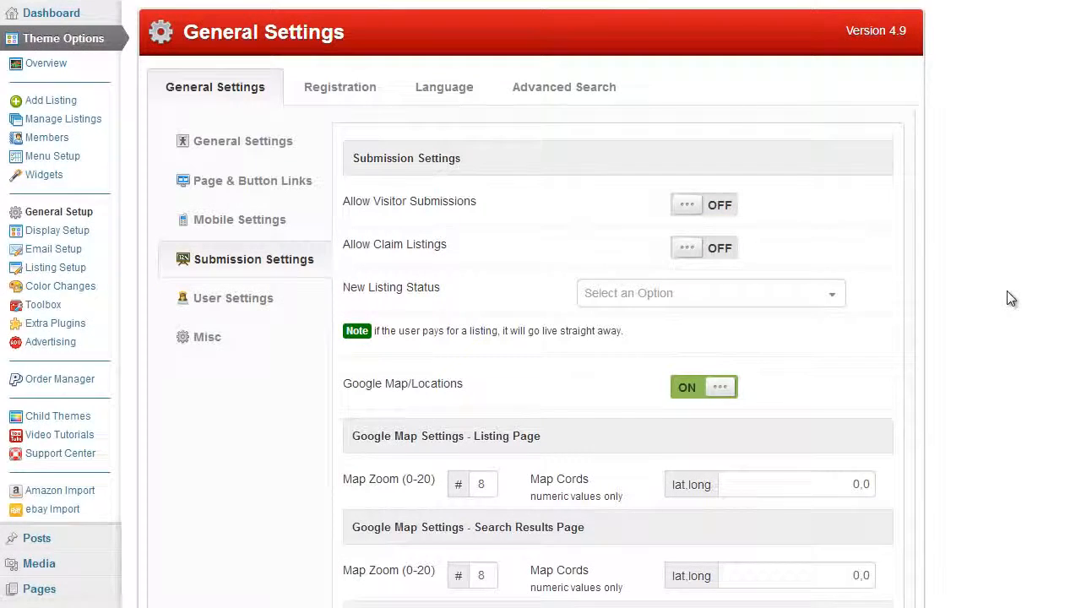
pyautogui.moveTo(408, 223)
# - Switch Allow Visitor Submissions on and save the changes
pyautogui.click(713, 205)
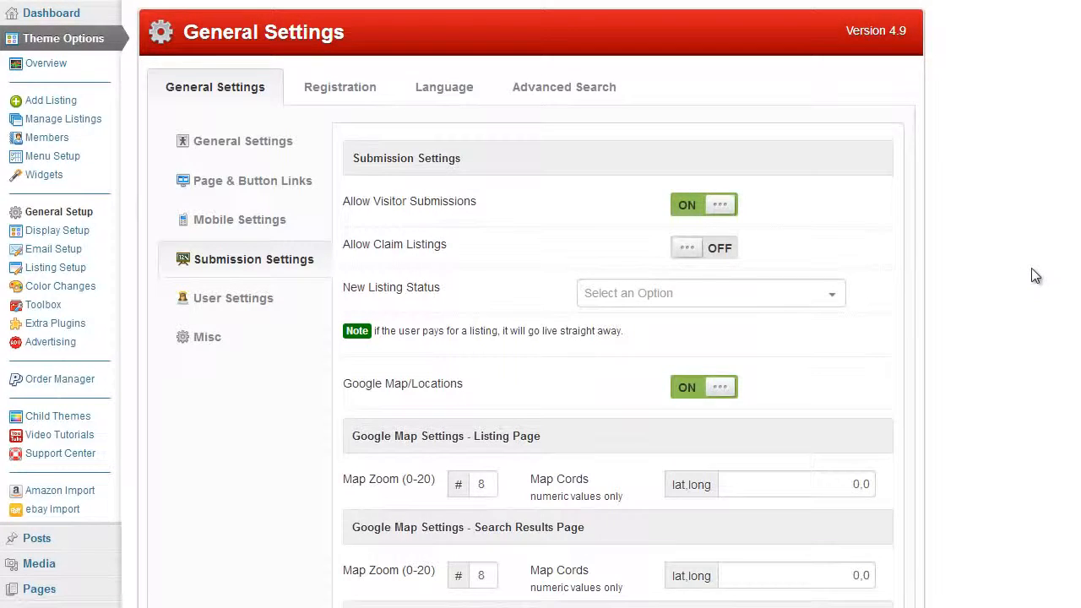
pyautogui.scroll(-5, 1026, 272)
pyautogui.scroll(-4, 1017, 287)
pyautogui.click(532, 440)
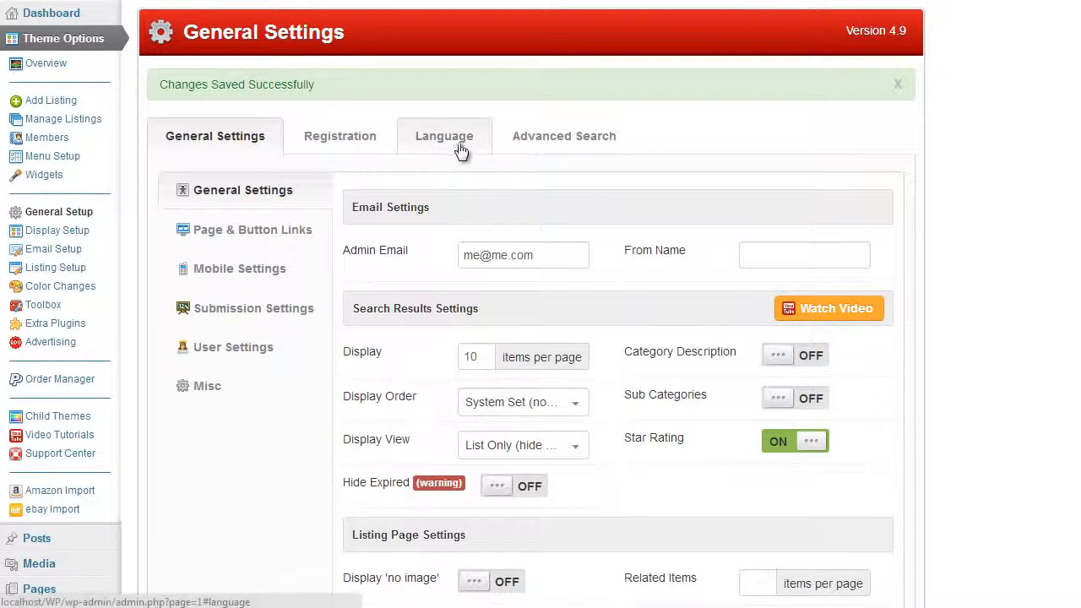
# - Check the Registration settings, then return to General Setup's Submission Settings
pyautogui.click(372, 146)
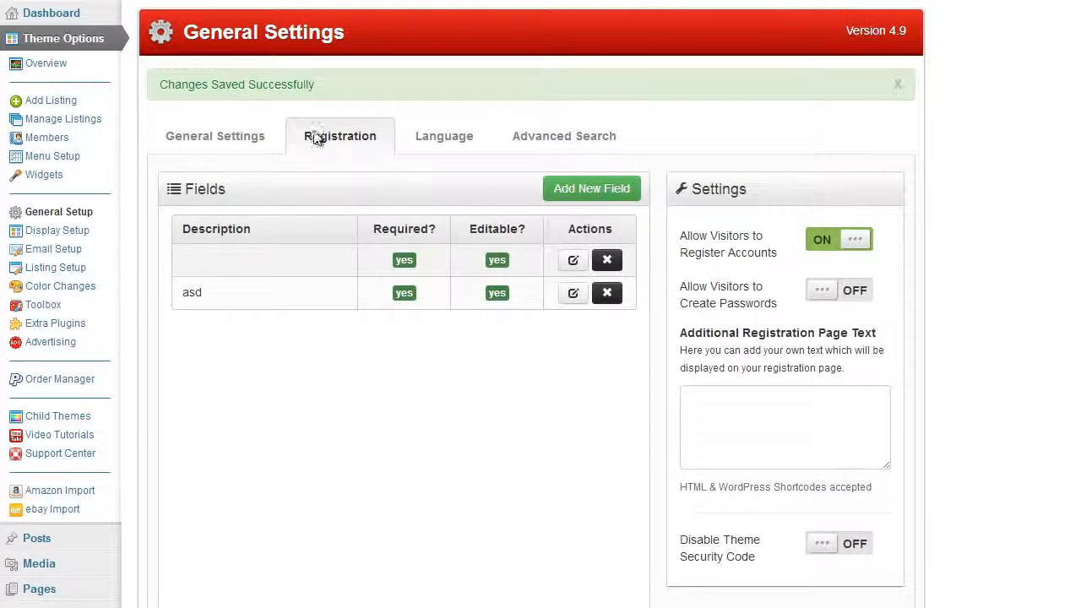
pyautogui.click(259, 134)
pyautogui.click(278, 305)
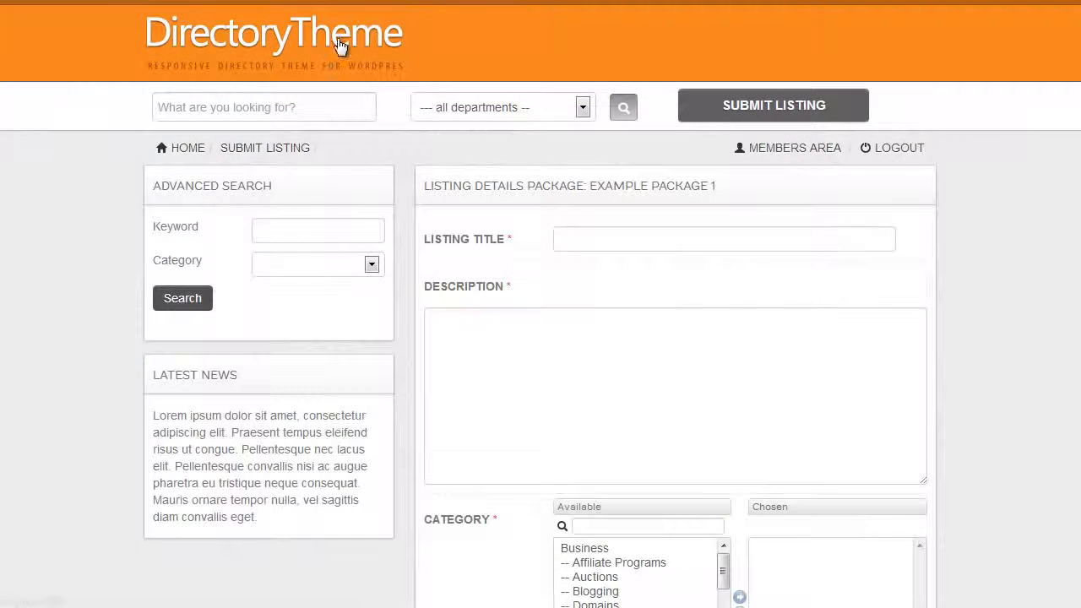
# - From the directory home page, start a listing submission and log out
pyautogui.click(353, 42)
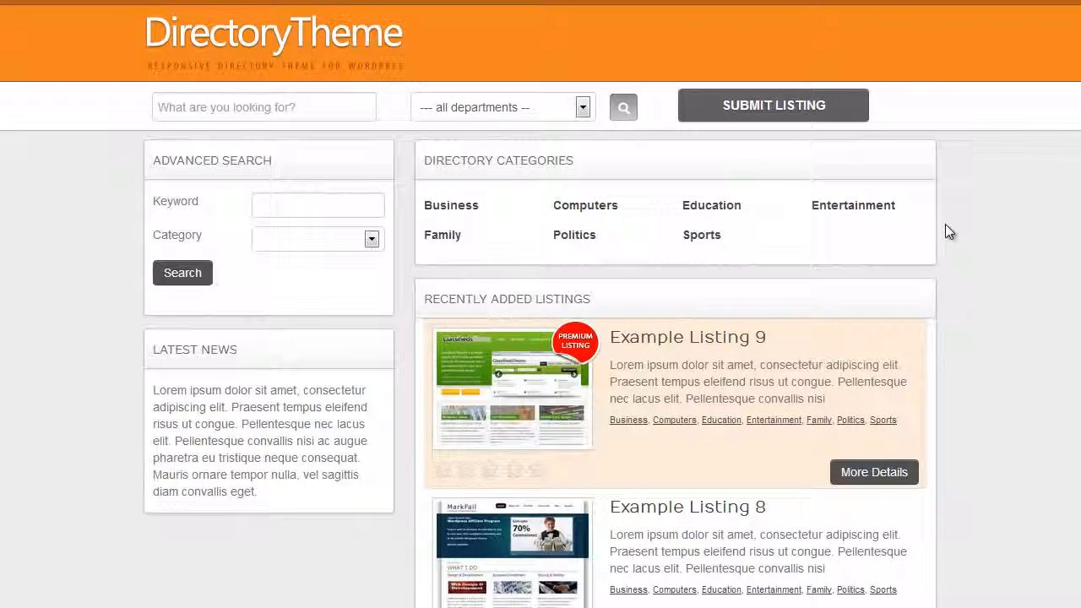
pyautogui.click(795, 108)
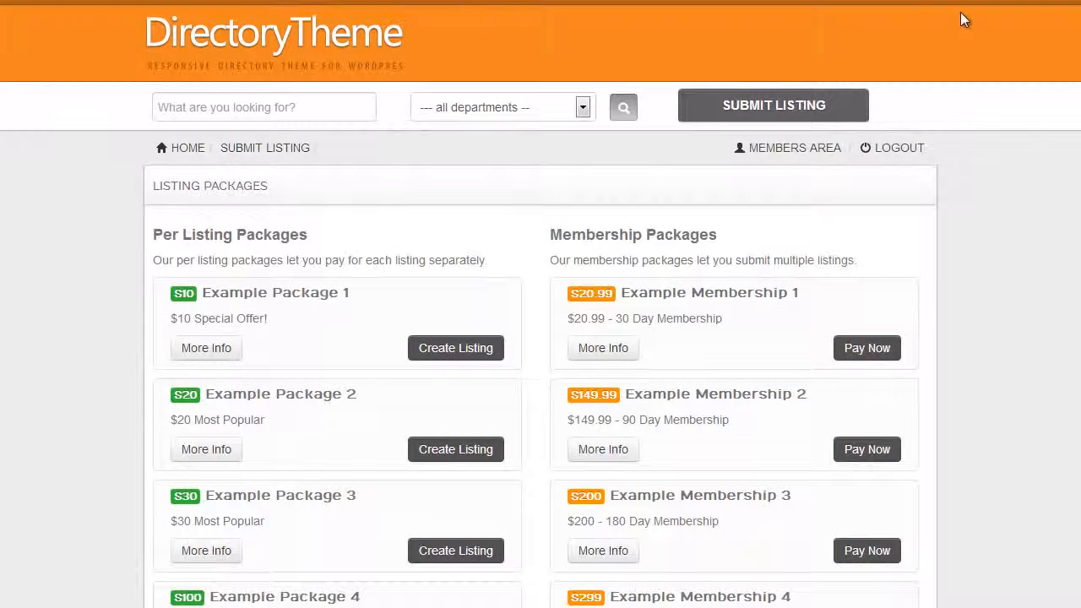
pyautogui.click(899, 152)
# - As a logged-out visitor, pick Example Package 1 and review the account-creation listing form
pyautogui.click(796, 82)
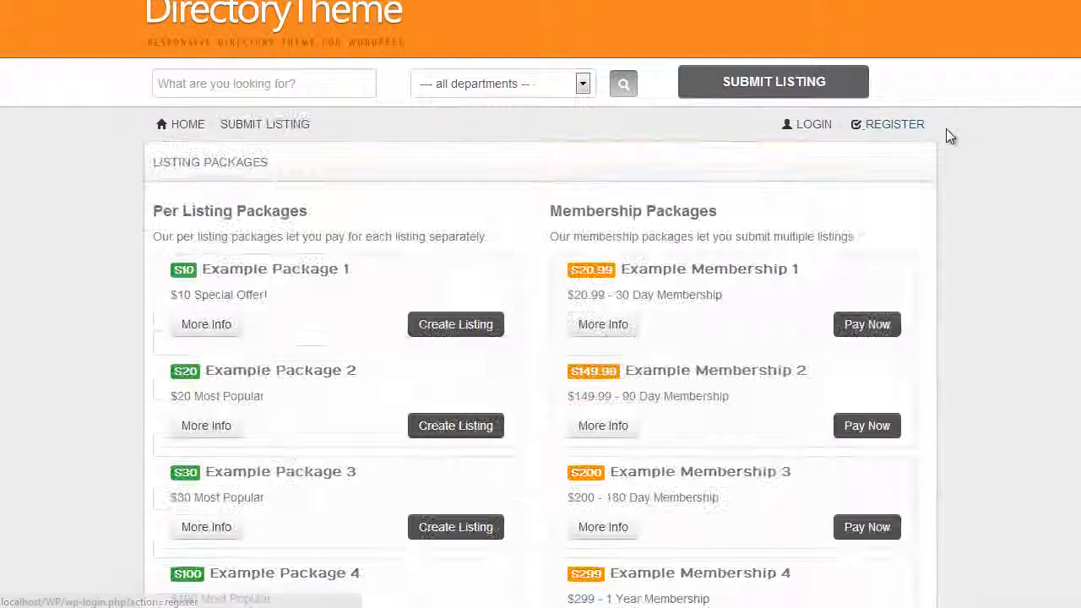
pyautogui.click(444, 333)
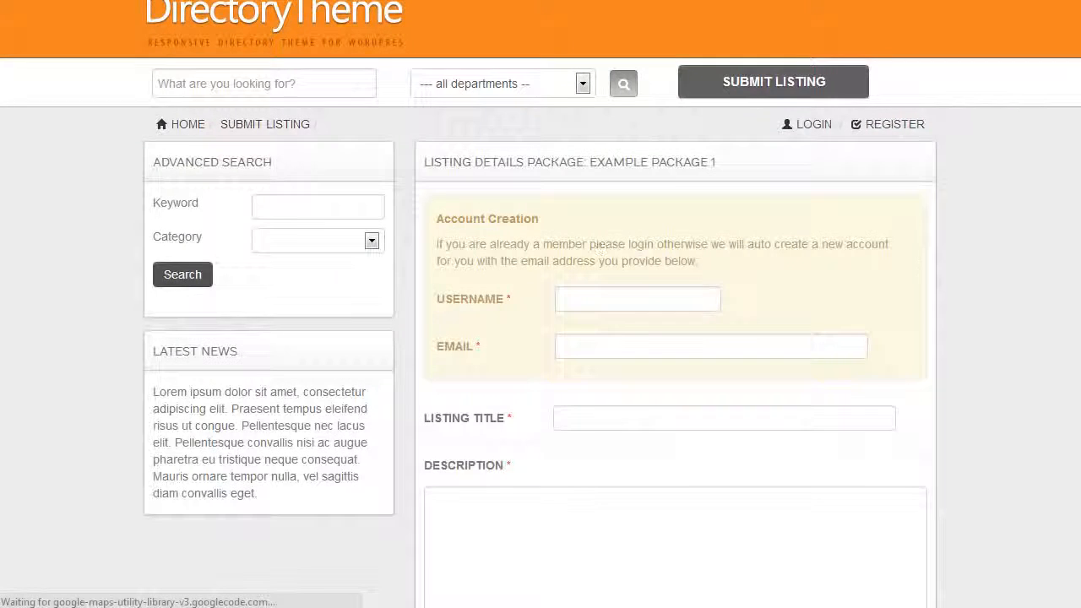
pyautogui.scroll(-3, 943, 304)
pyautogui.scroll(2, 837, 242)
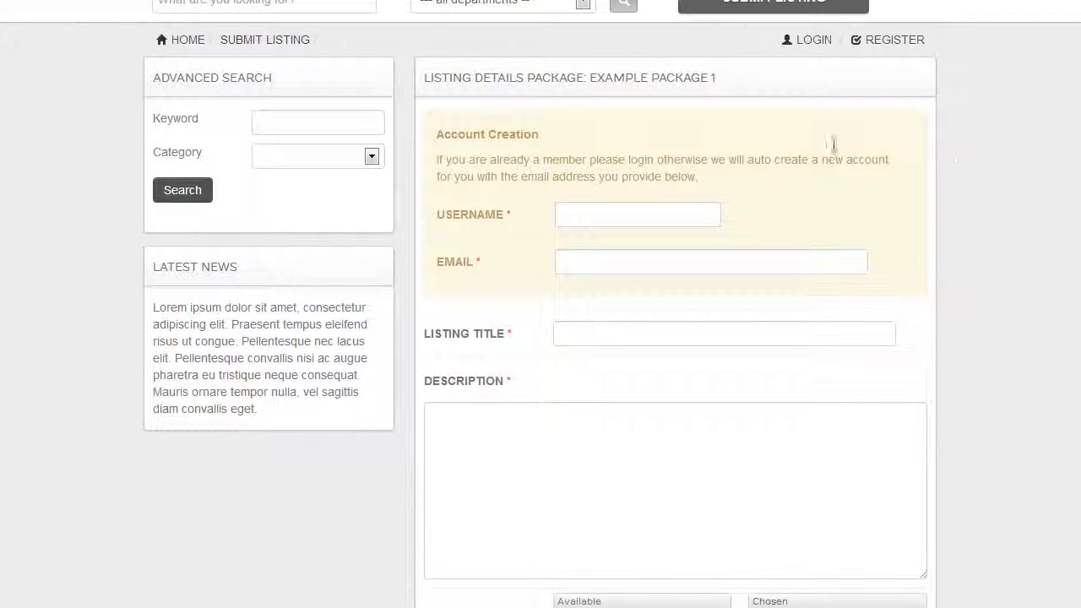
pyautogui.scroll(1, 858, 272)
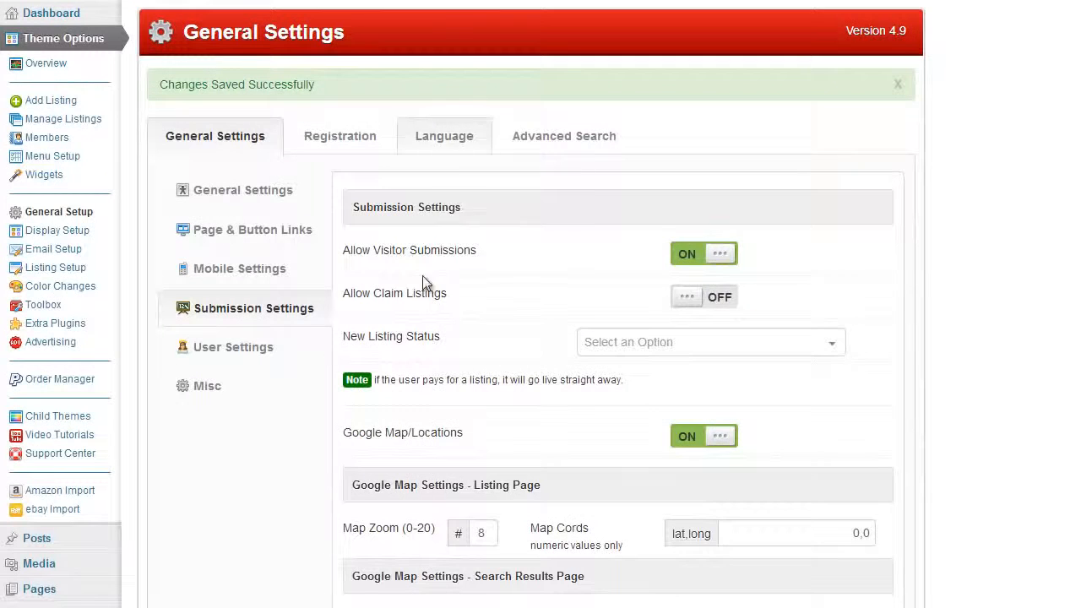
pyautogui.moveTo(378, 264)
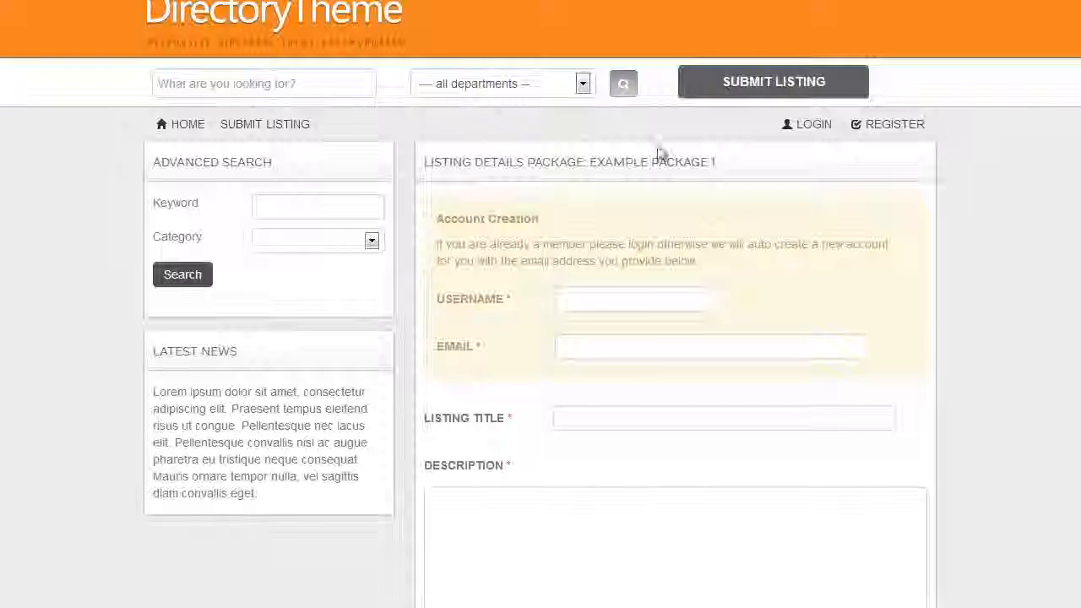
pyautogui.scroll(-2, 714, 202)
pyautogui.scroll(1, 629, 142)
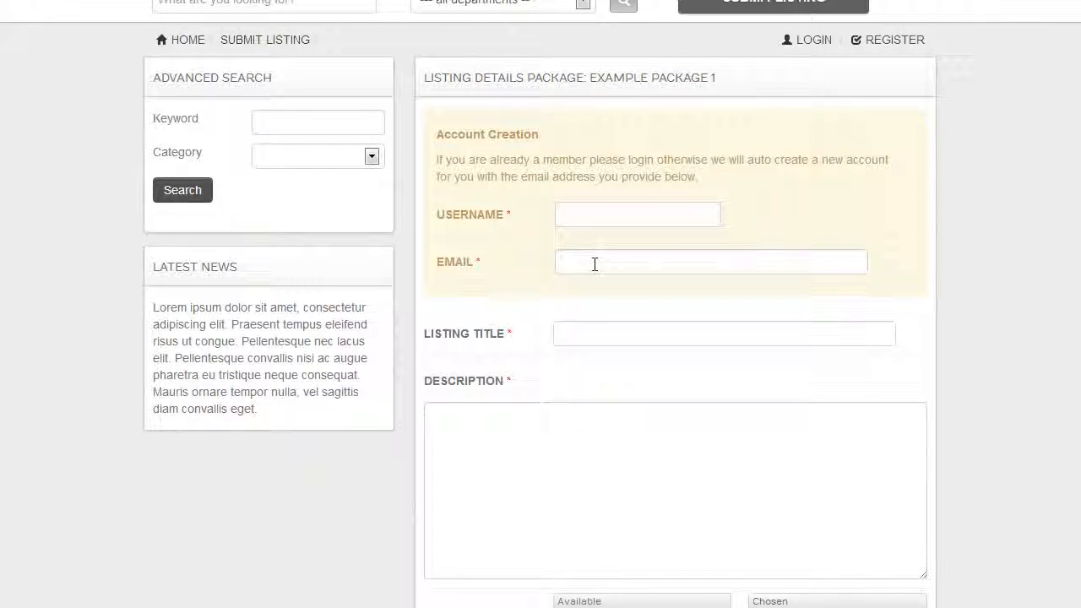
pyautogui.scroll(-7, 1044, 244)
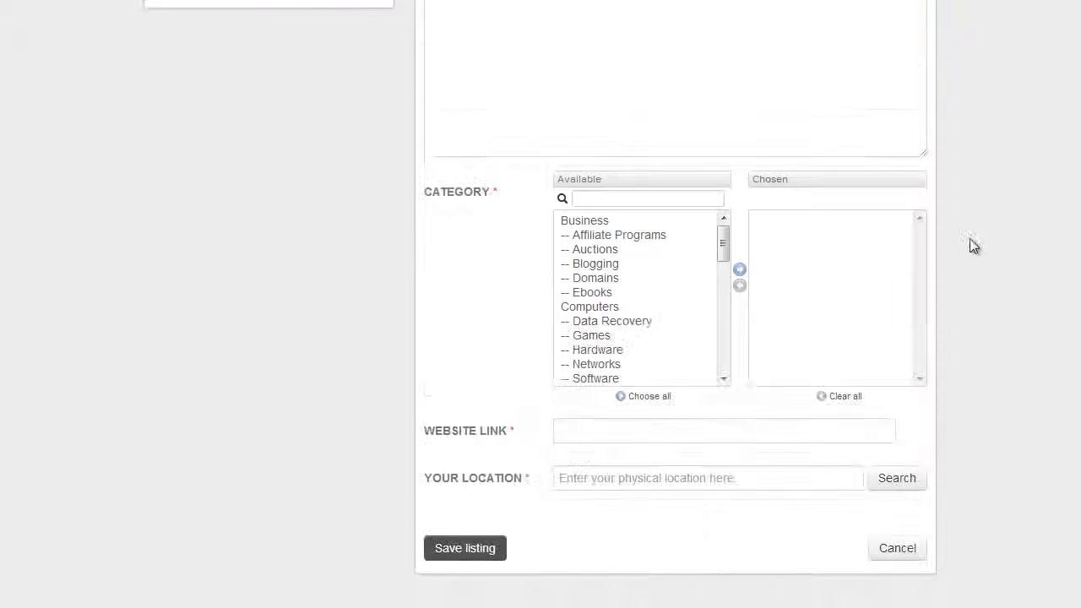
pyautogui.scroll(5, 785, 422)
pyautogui.scroll(3, 789, 410)
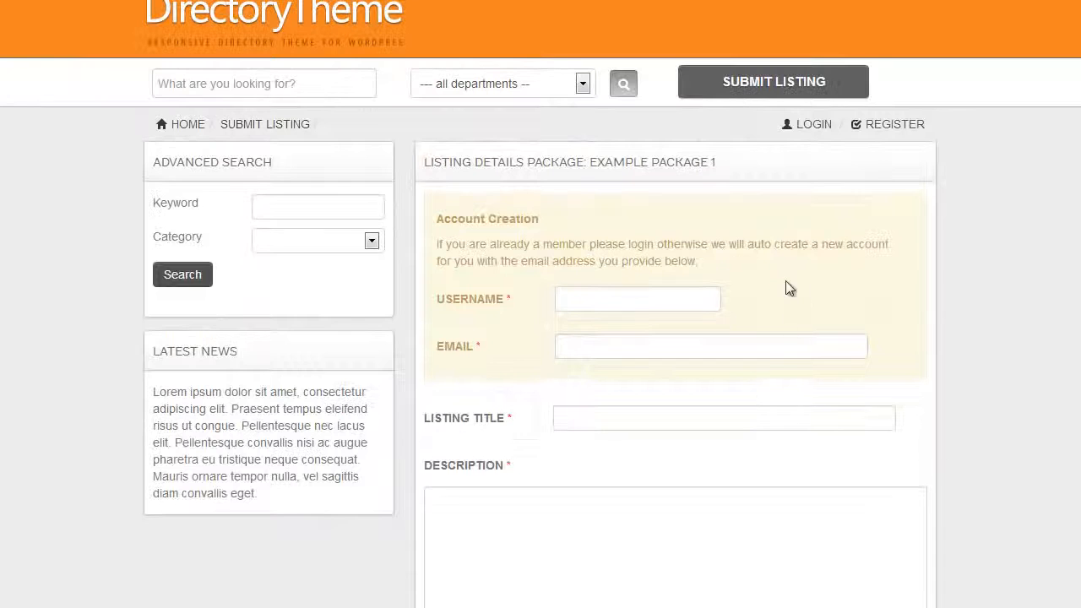
# - Log back in with the administrator's username and password and return to General Setup
pyautogui.click(816, 127)
pyautogui.write('admin')
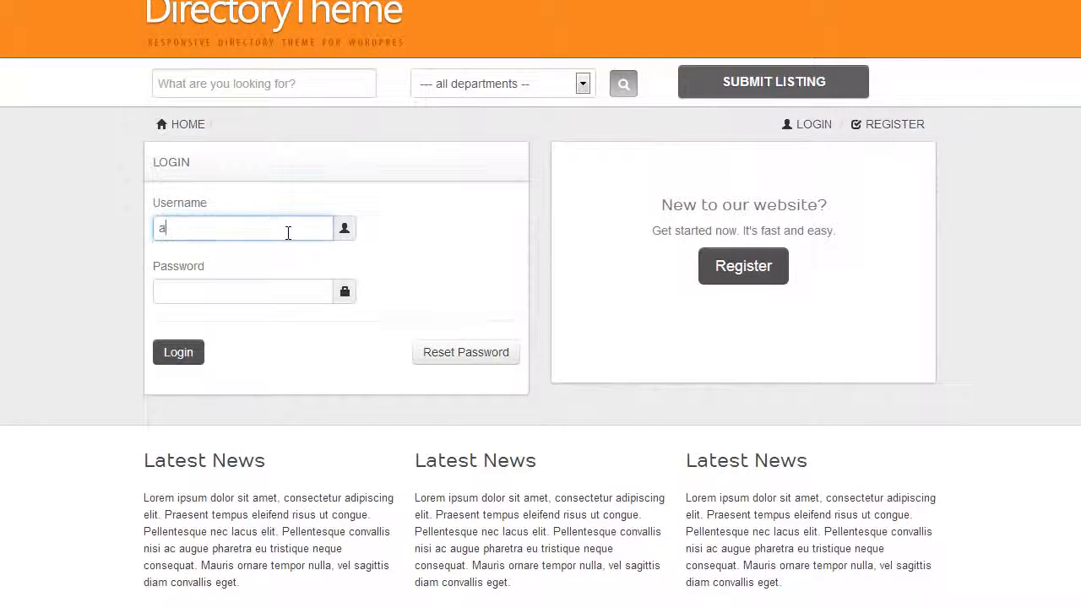
pyautogui.press('Tab')
pyautogui.write('admin')
pyautogui.press('Return')
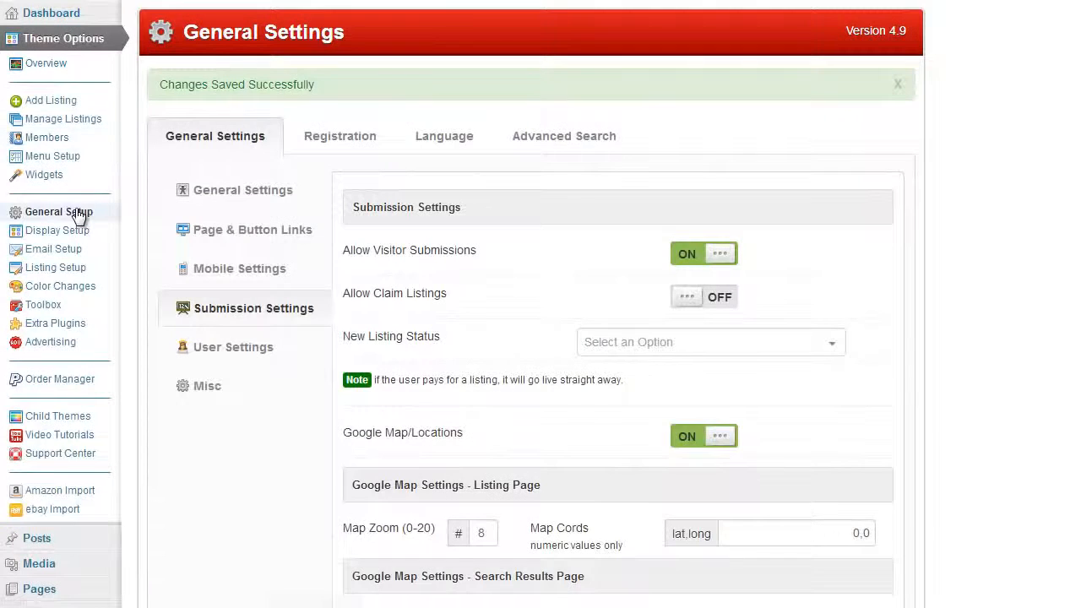
pyautogui.click(78, 214)
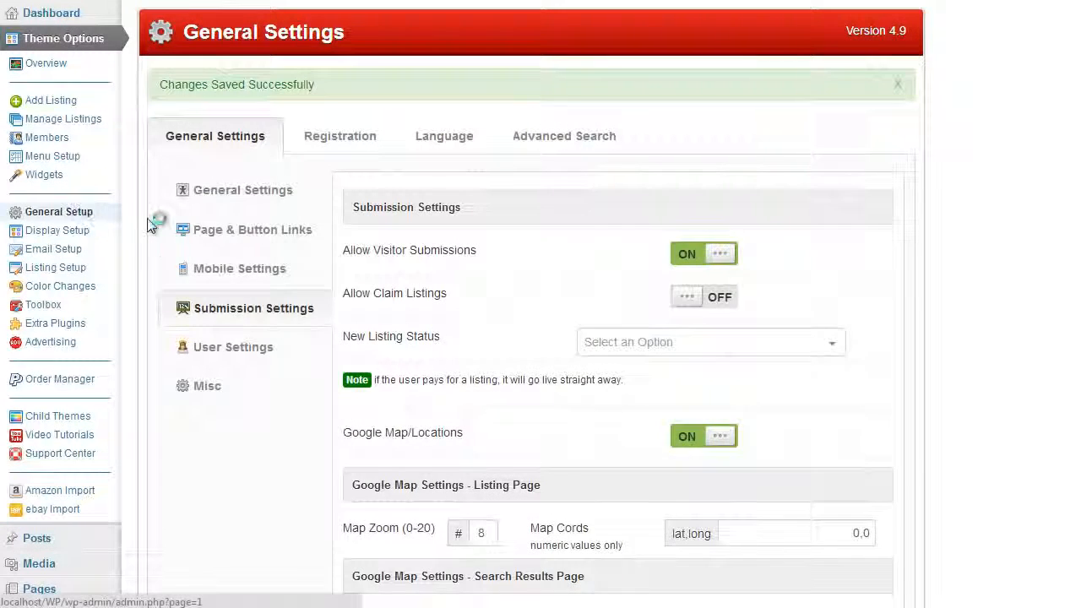
# - In Submission Settings, turn Allow Claim Listings on and save the settings
pyautogui.click(265, 260)
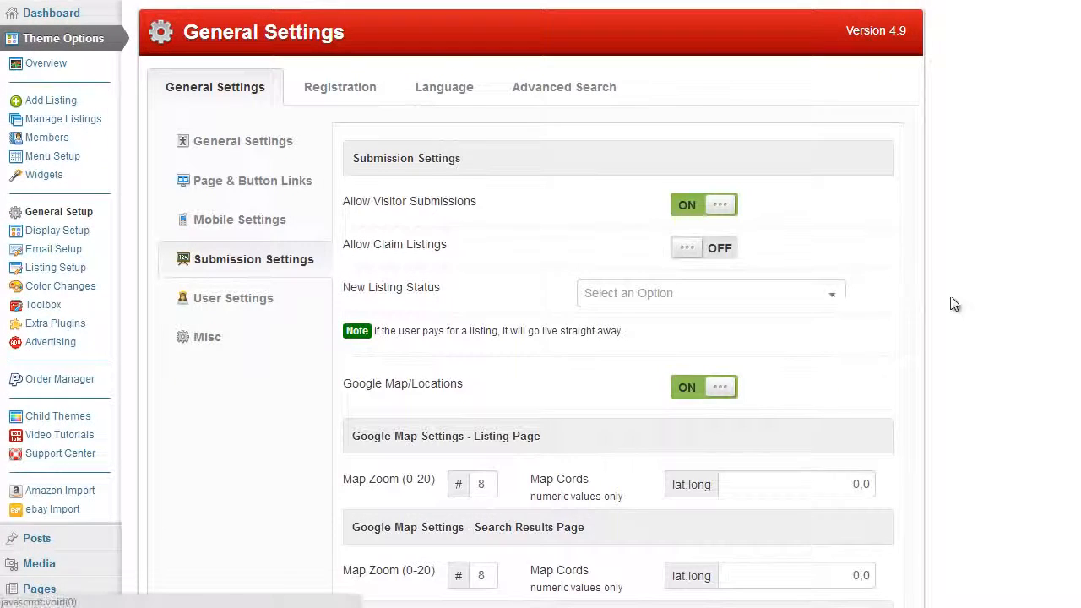
pyautogui.scroll(-1, 962, 291)
pyautogui.scroll(1, 965, 296)
pyautogui.moveTo(442, 256)
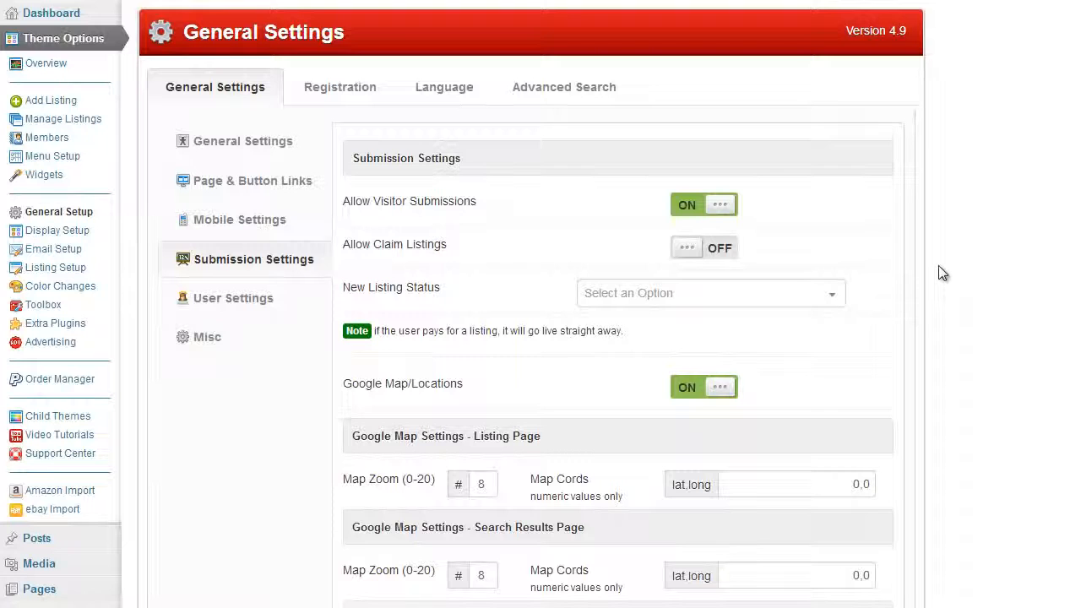
pyautogui.click(729, 250)
pyautogui.scroll(-10, 946, 304)
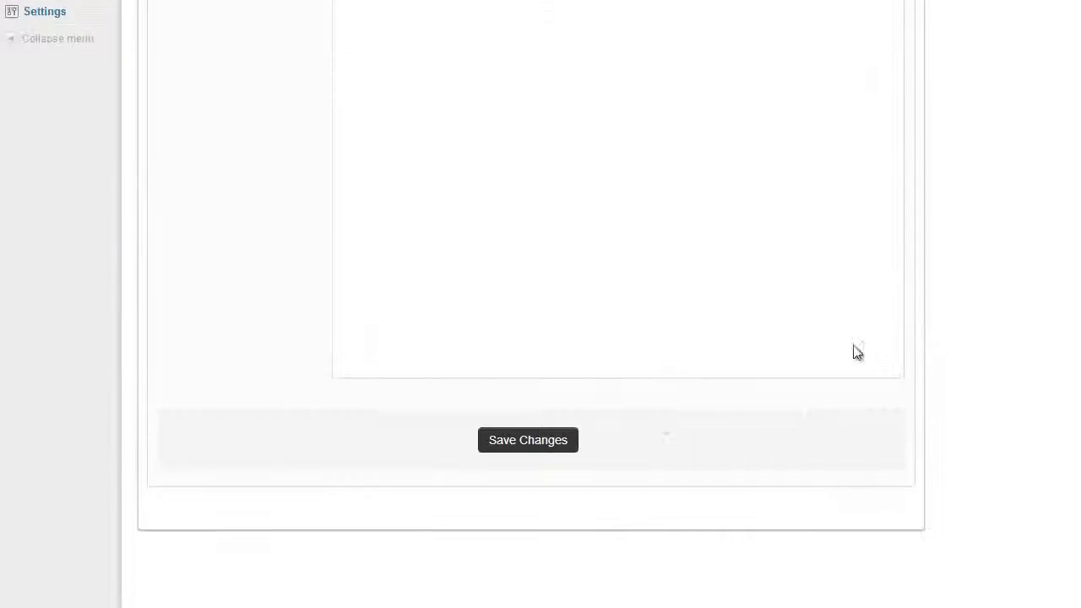
pyautogui.click(560, 443)
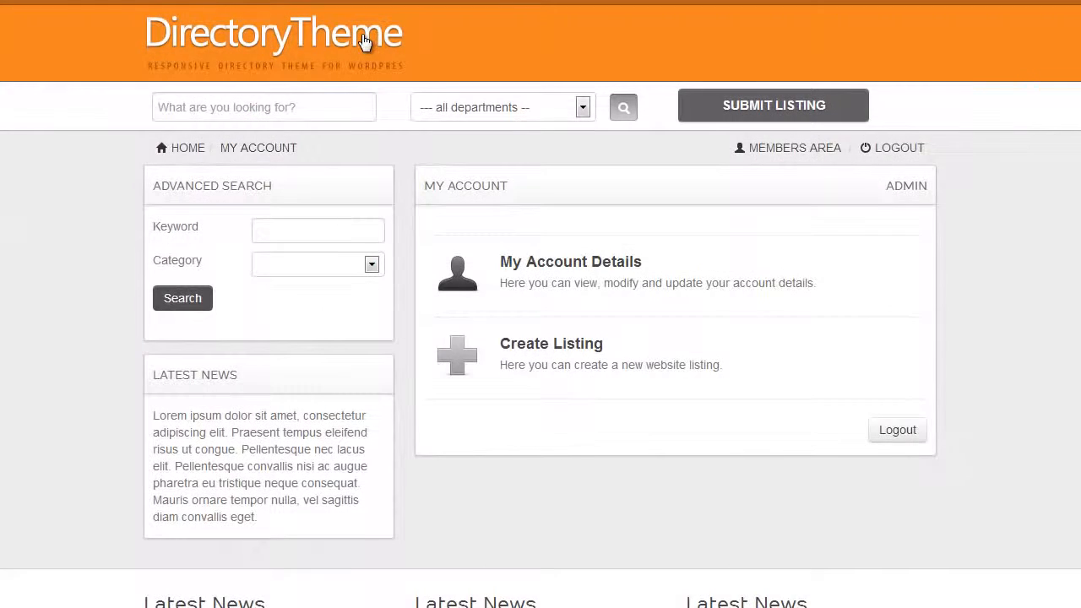
# - From the directory home page, open Example Listing 8 and claim it for your account
pyautogui.click(384, 34)
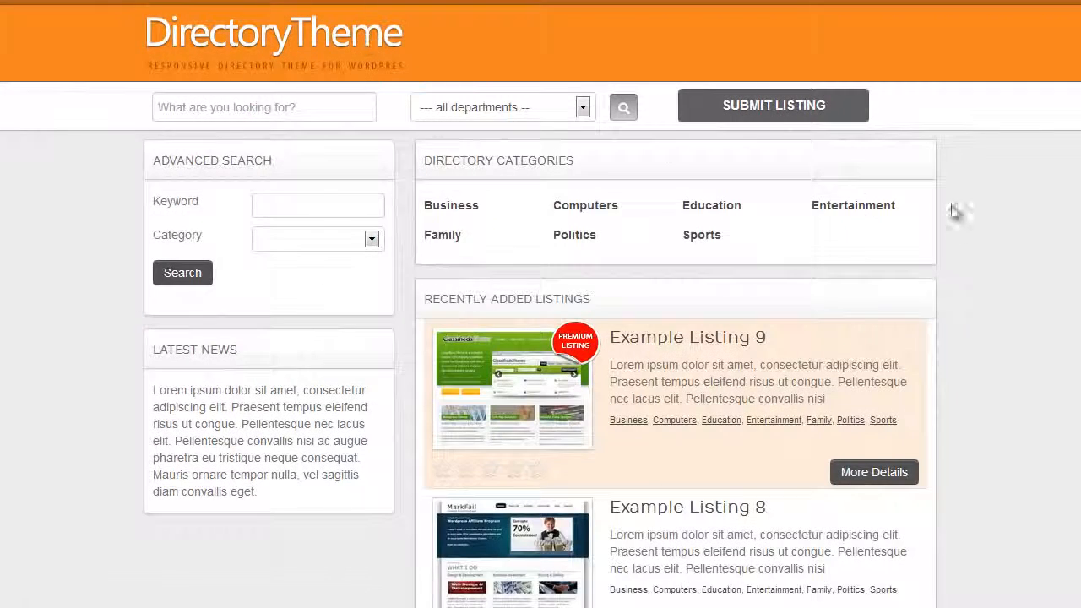
pyautogui.scroll(-3, 956, 210)
pyautogui.scroll(2, 966, 230)
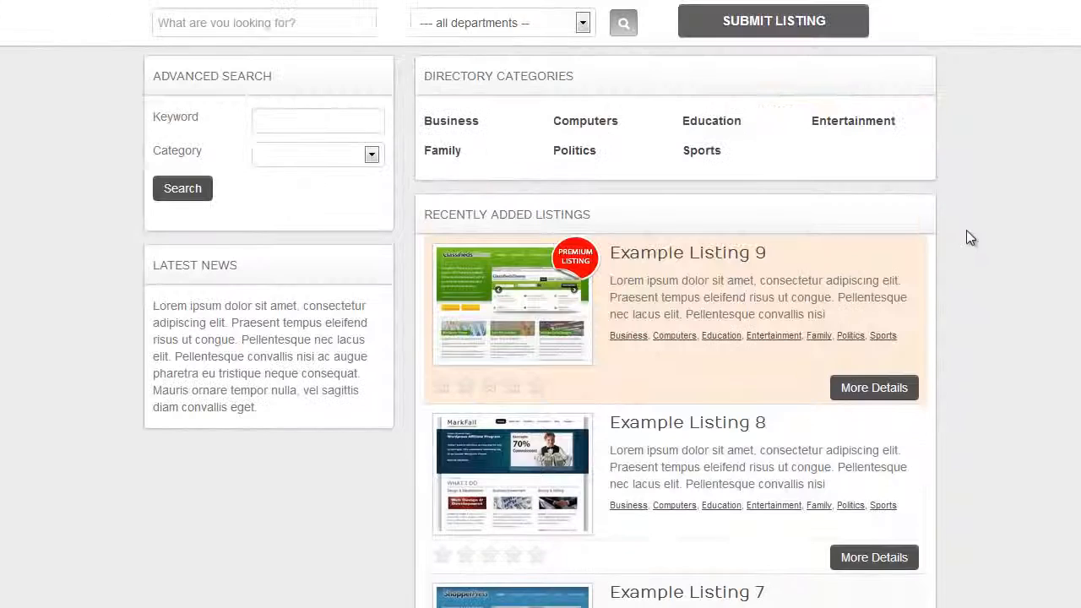
pyautogui.click(657, 433)
pyautogui.scroll(-6, 963, 386)
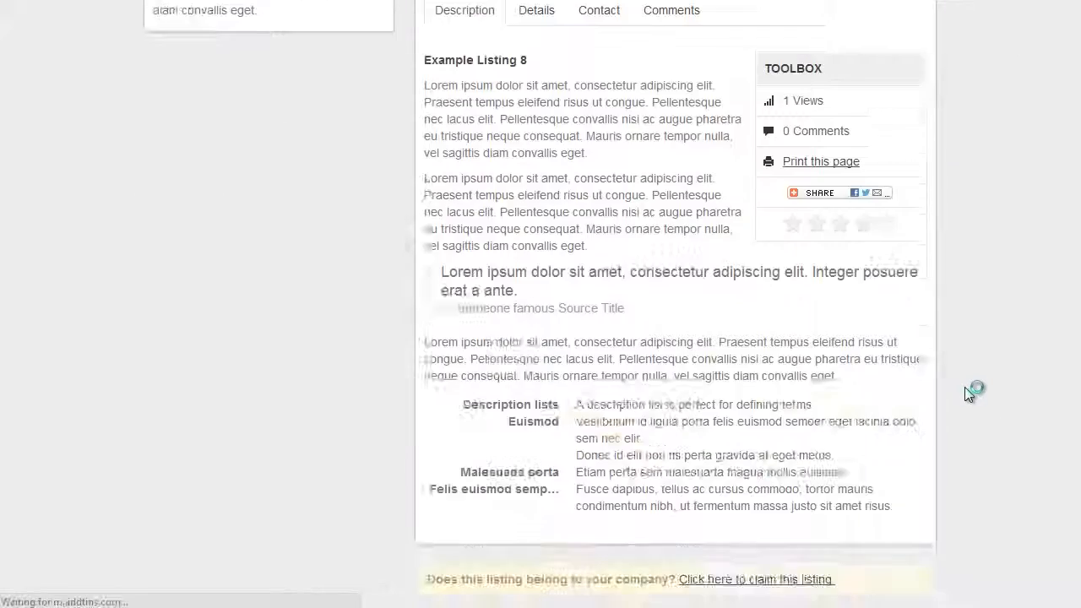
pyautogui.scroll(-3, 970, 393)
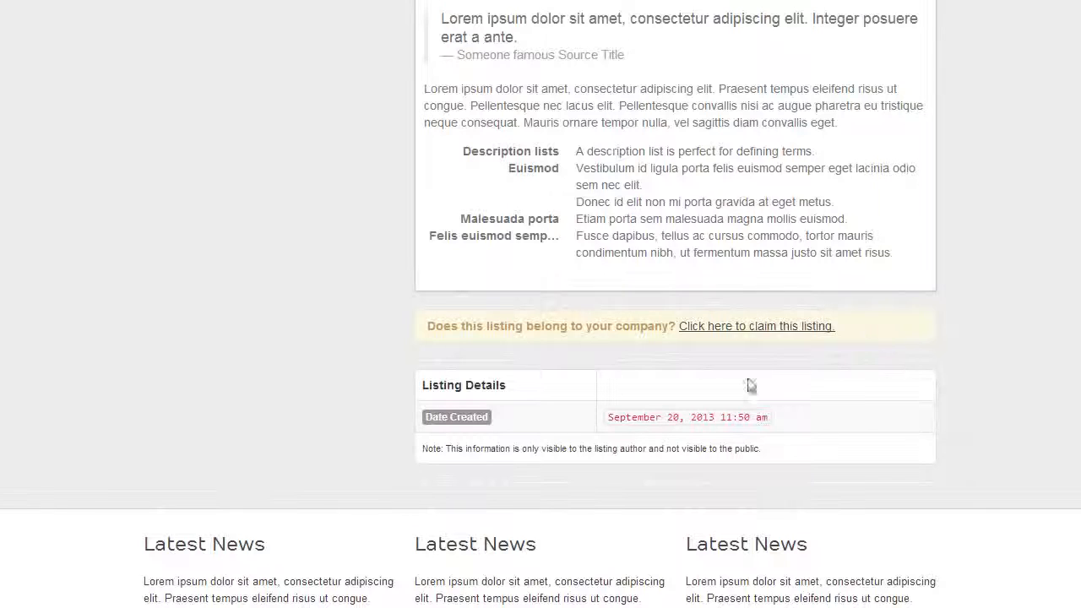
pyautogui.click(728, 330)
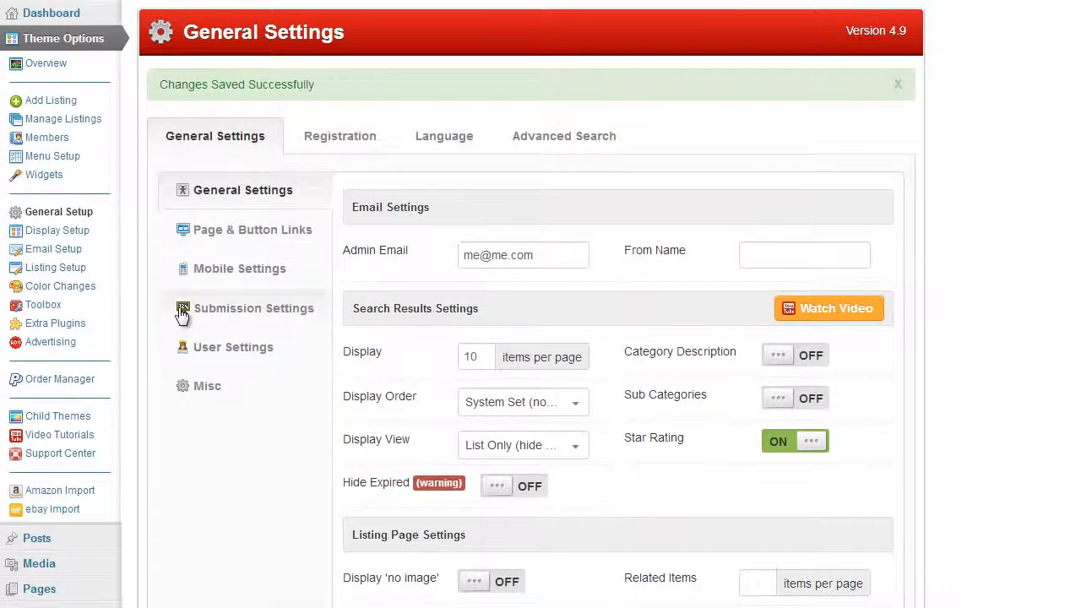
pyautogui.scroll(-3, 135, 346)
# - Open the pending Example Listing 8 for editing in Listing Manager, then Theme Options General Setup
pyautogui.moveTo(85, 385)
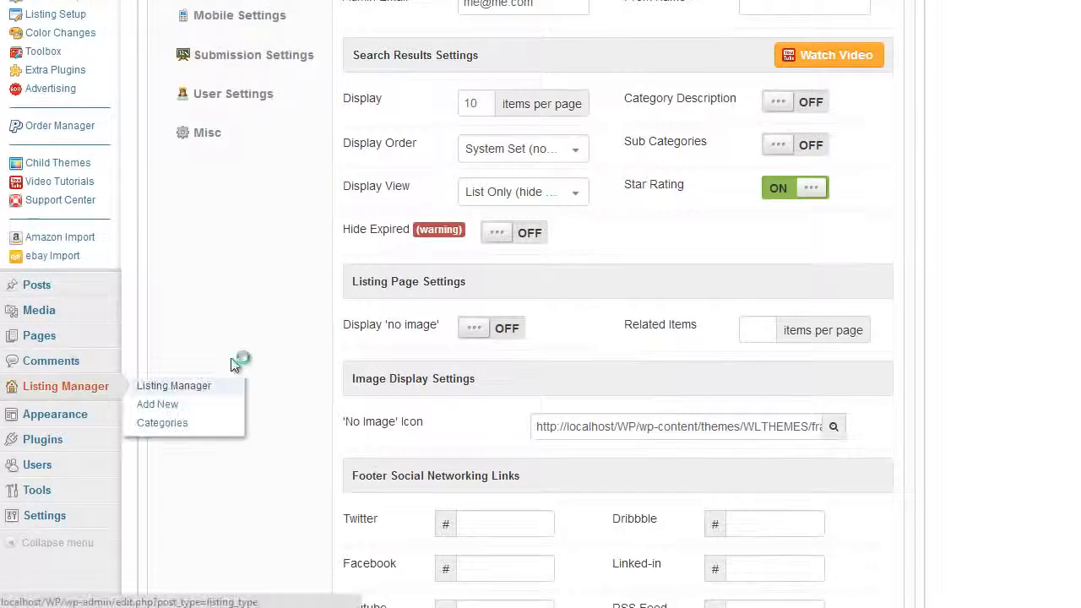
pyautogui.moveTo(302, 257)
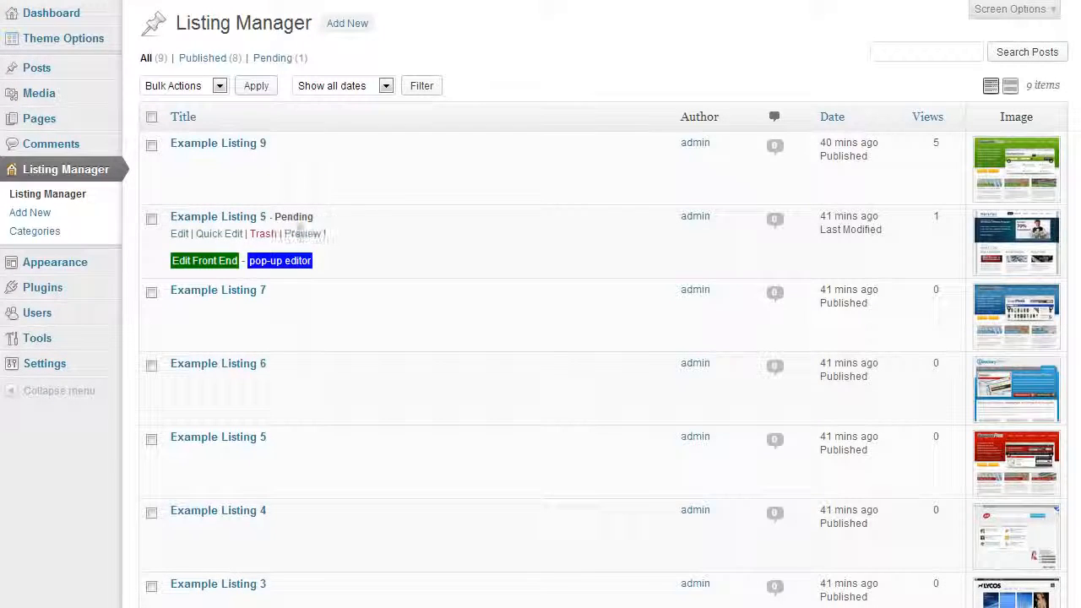
pyautogui.click(179, 234)
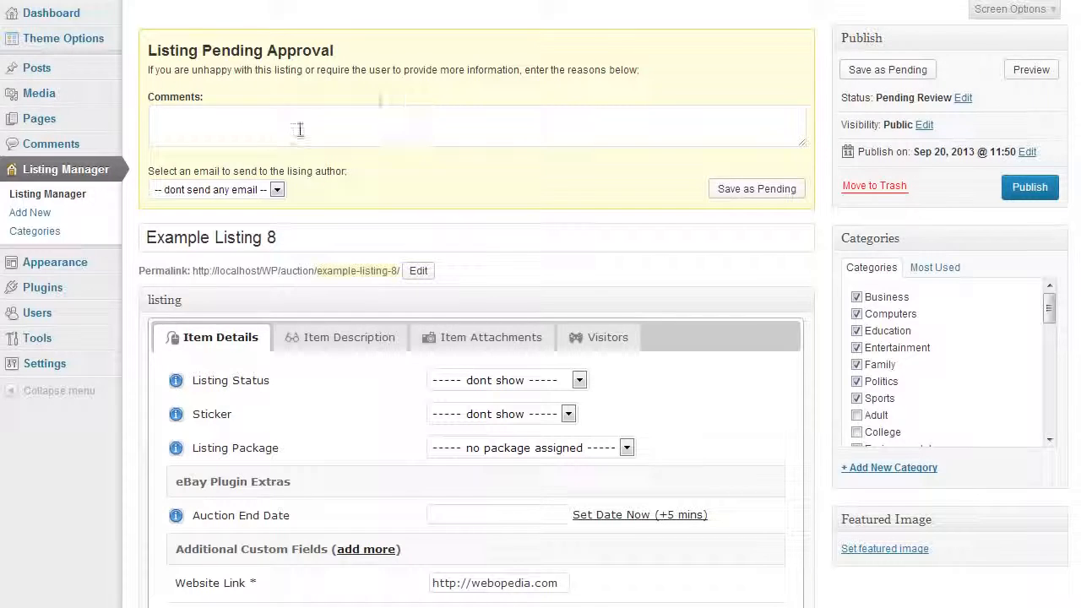
pyautogui.moveTo(63, 40)
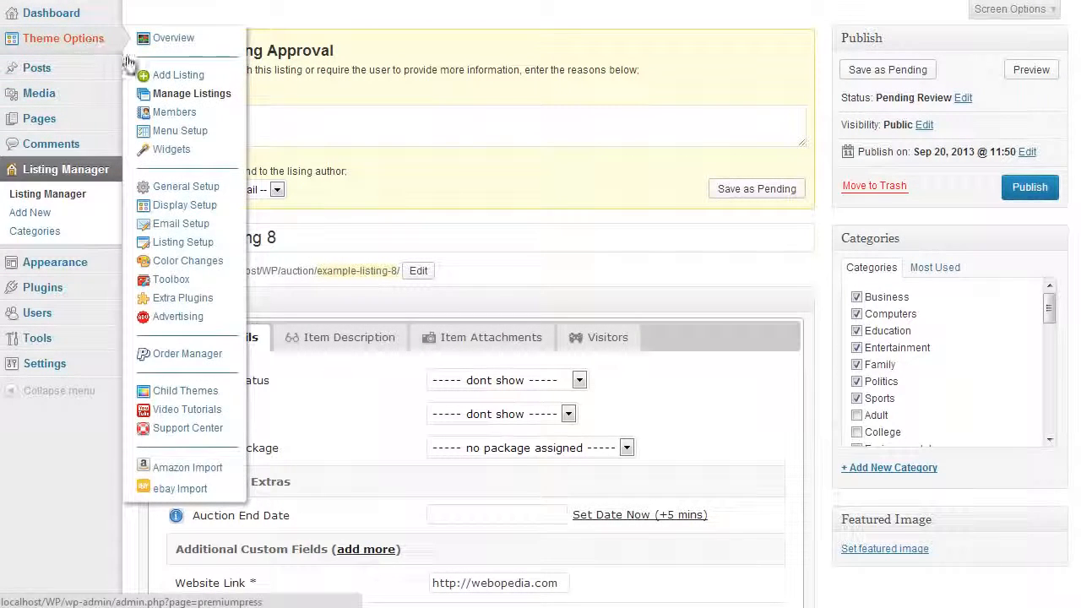
pyautogui.click(207, 191)
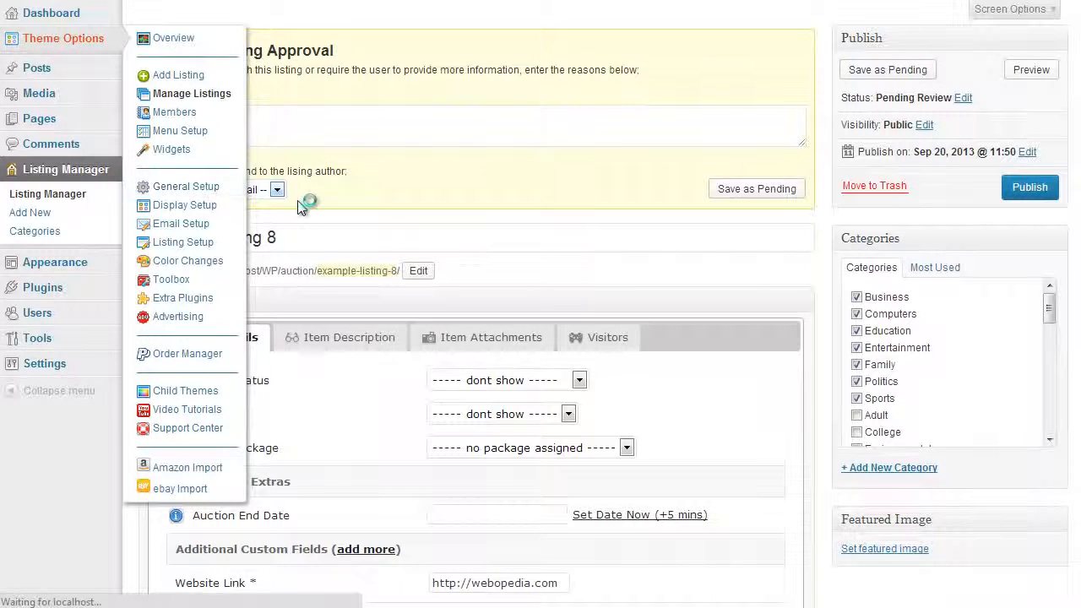
# - In Submission Settings, set New Listing Status to Active (Live)
pyautogui.click(260, 280)
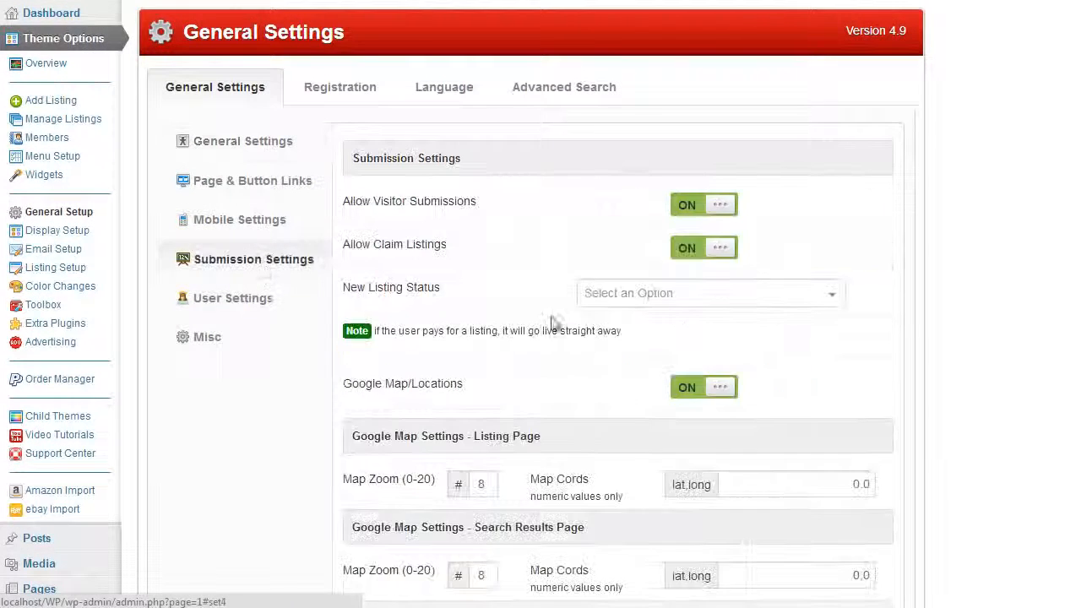
pyautogui.scroll(-1, 909, 302)
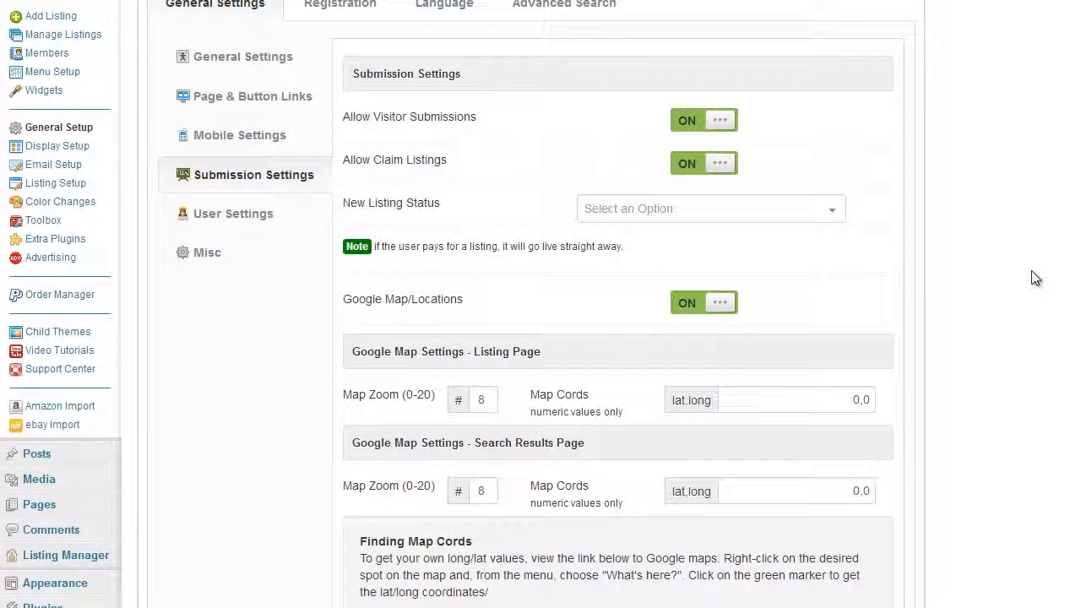
pyautogui.scroll(1, 1013, 290)
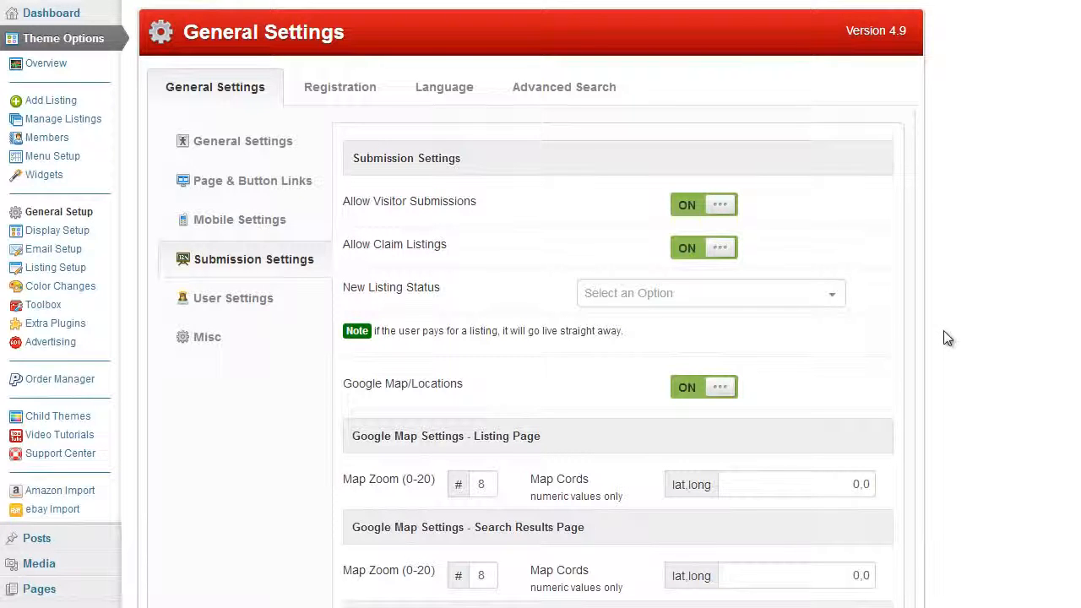
pyautogui.scroll(-1, 936, 338)
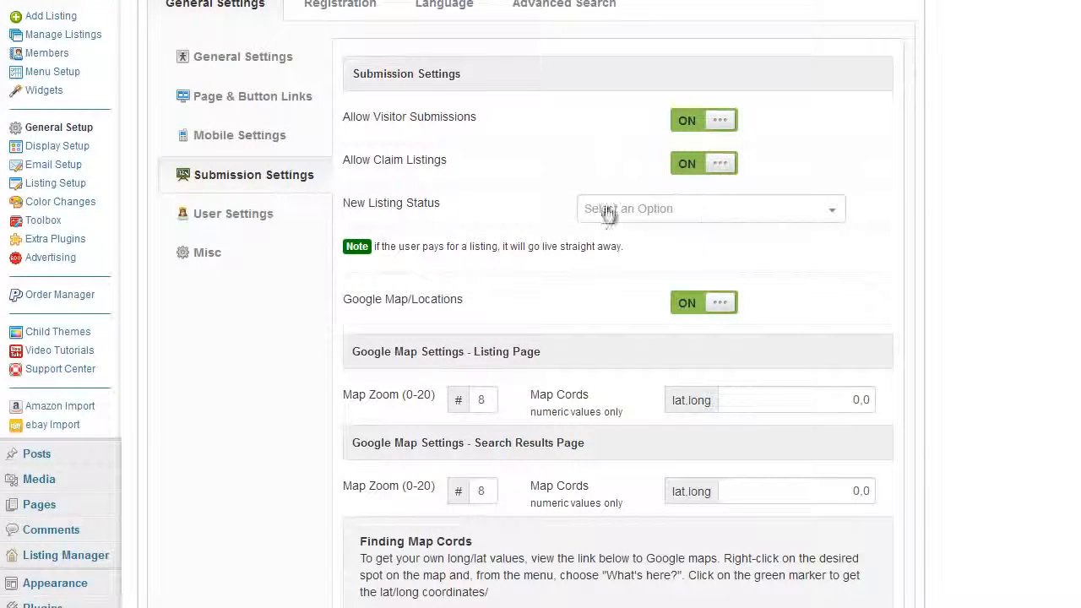
pyautogui.click(663, 219)
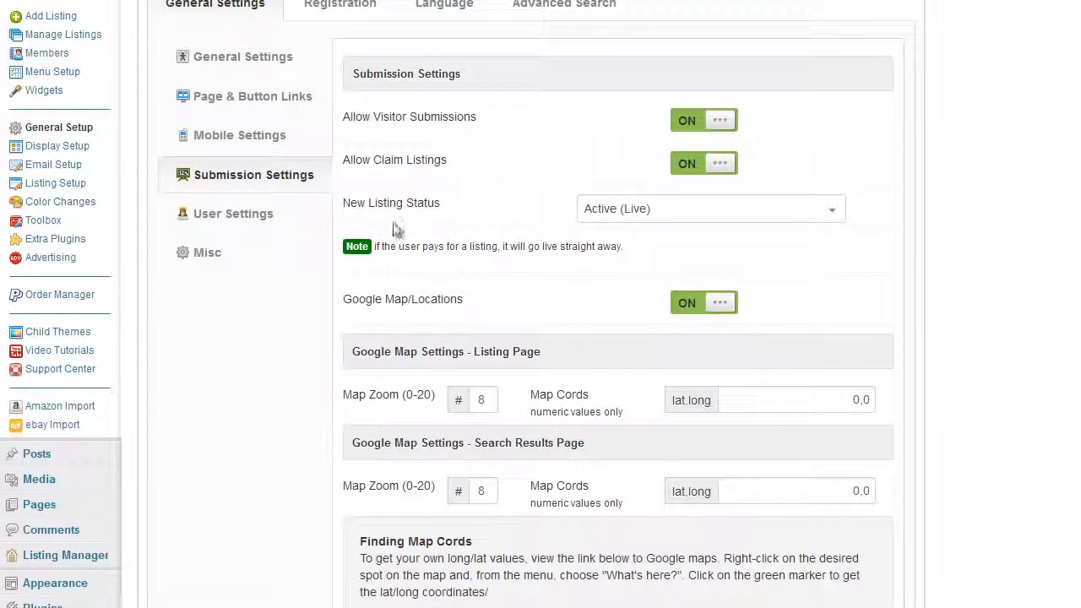
pyautogui.scroll(1, 949, 270)
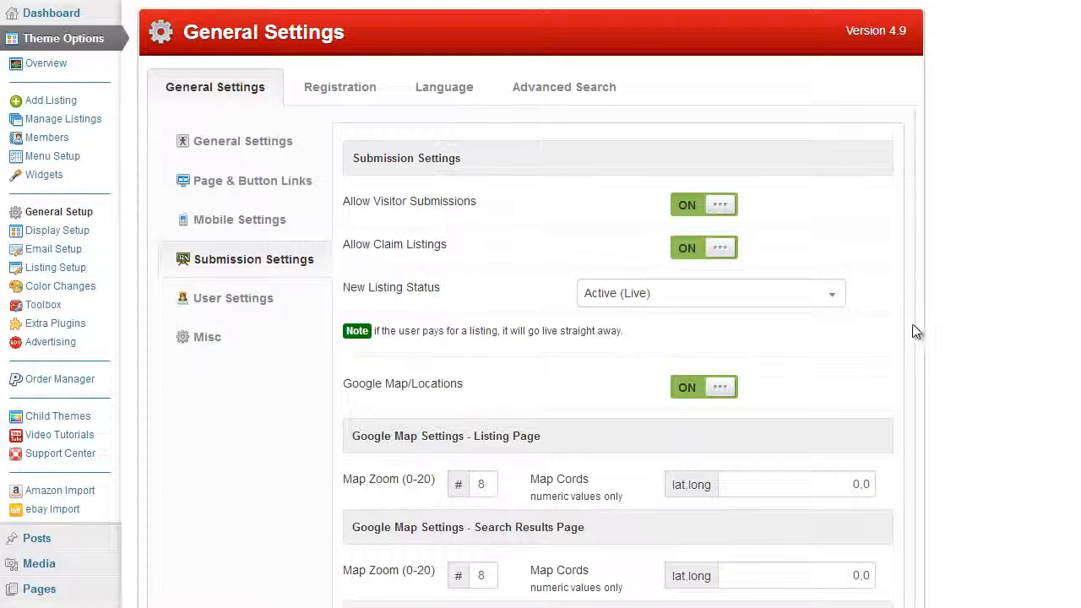
# - Change New Listing Status to Pending Admin Review
pyautogui.click(839, 306)
pyautogui.click(767, 346)
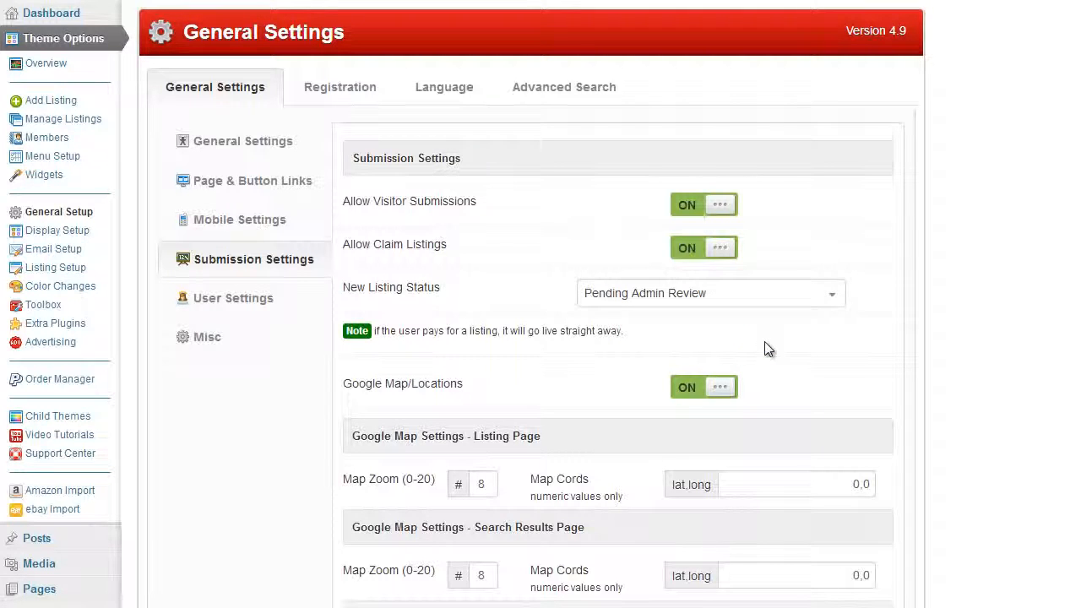
pyautogui.scroll(-1, 767, 326)
pyautogui.scroll(1, 768, 312)
pyautogui.scroll(-1, 946, 326)
pyautogui.scroll(1, 946, 323)
pyautogui.scroll(-1, 947, 323)
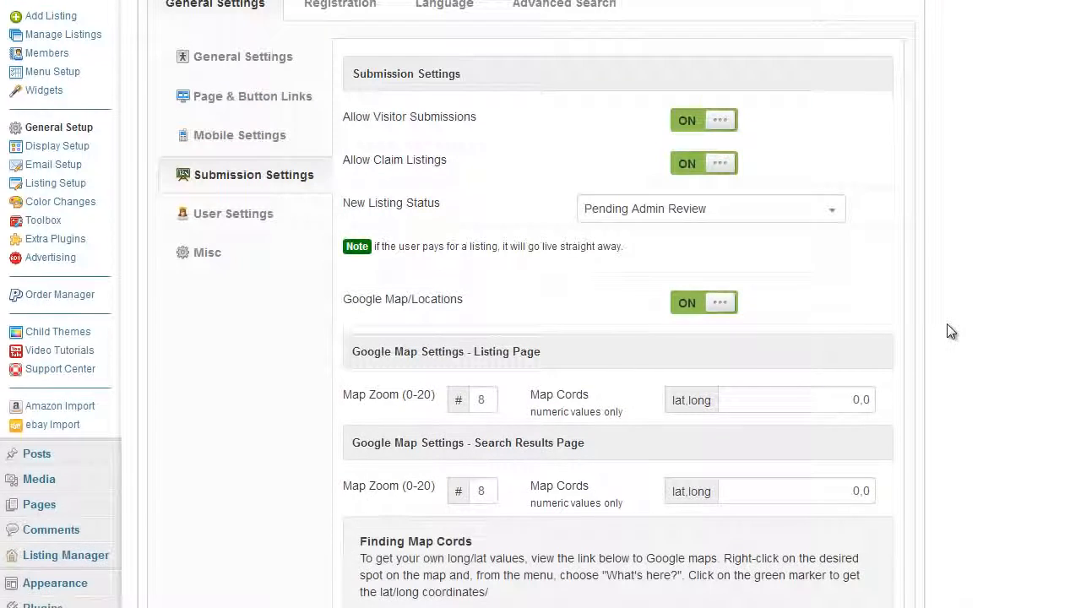
# - Turn Google Map/Locations off and save the submission settings
pyautogui.click(708, 308)
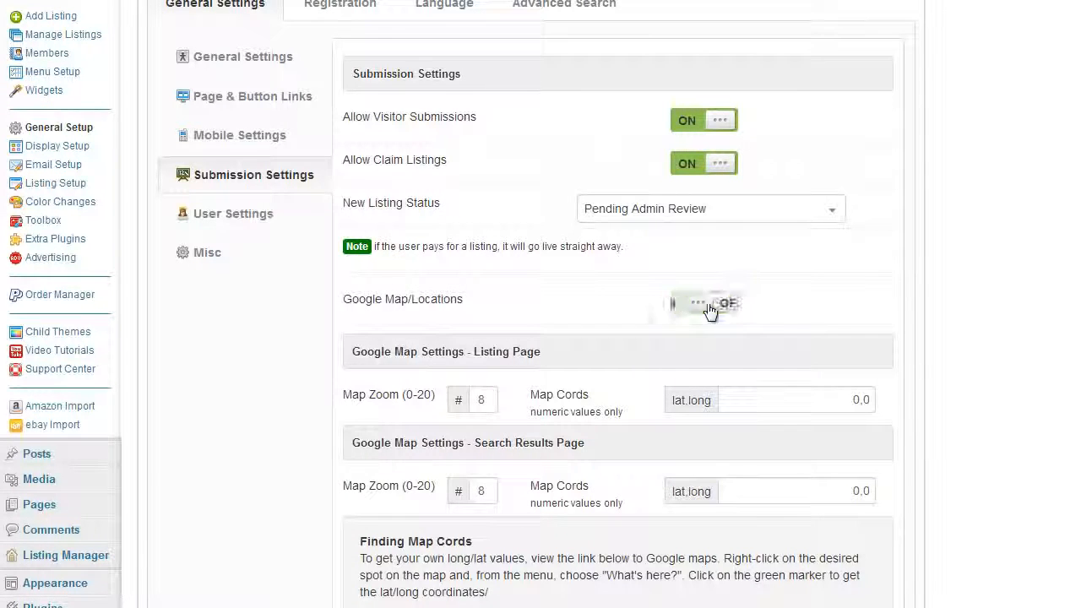
pyautogui.scroll(-9, 1001, 309)
pyautogui.click(541, 440)
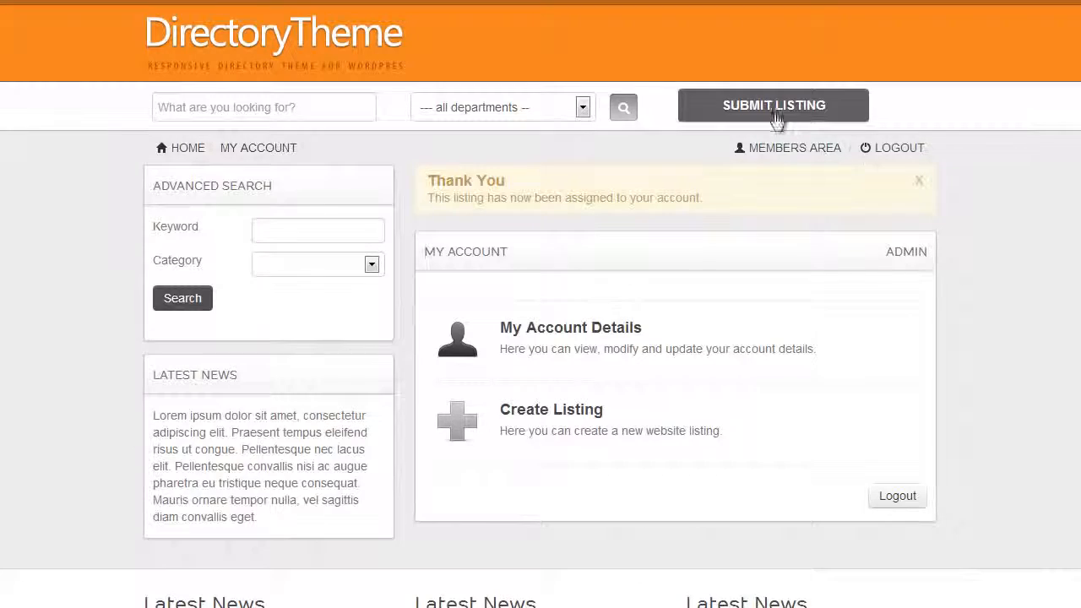
# - On the site, open the Submit Listing form for Example Package 1 and review its fields
pyautogui.click(777, 110)
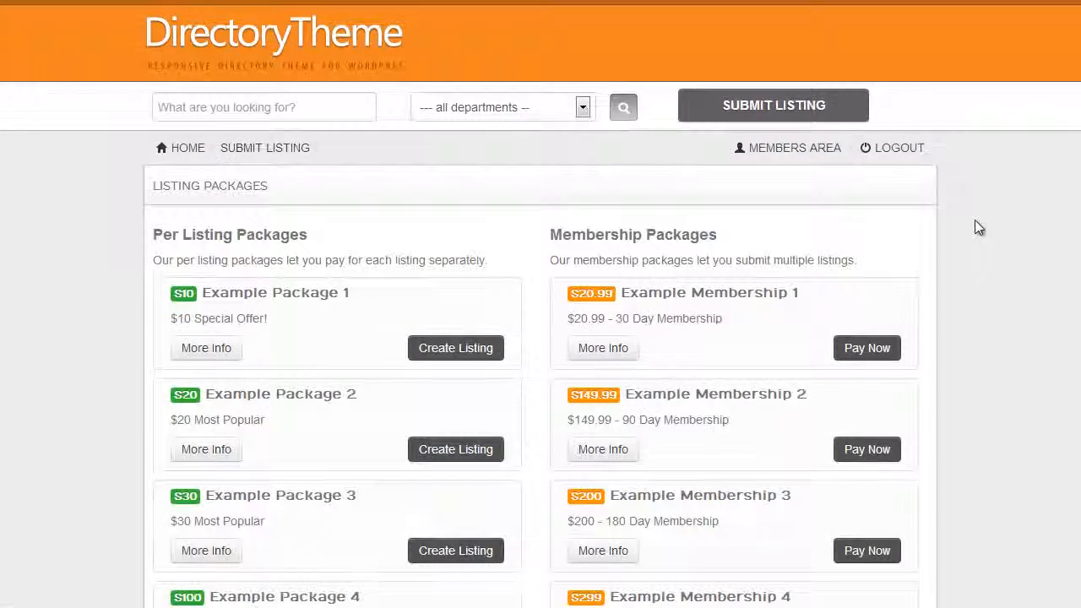
pyautogui.scroll(-2, 974, 226)
pyautogui.click(437, 178)
pyautogui.scroll(-5, 1008, 311)
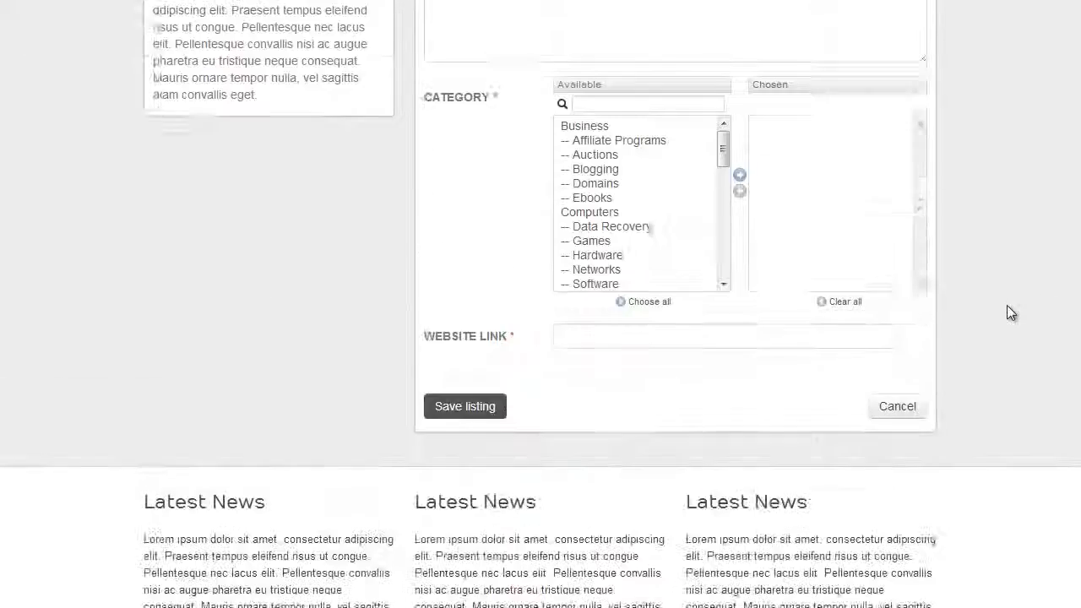
pyautogui.scroll(1, 1008, 309)
pyautogui.scroll(-1, 587, 473)
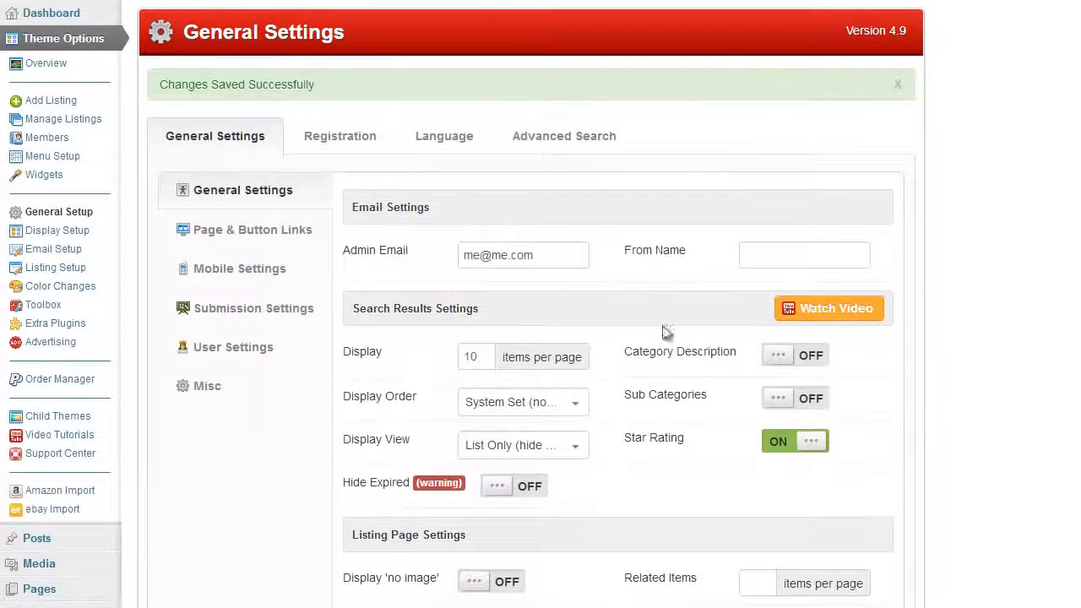
pyautogui.scroll(-2, 735, 395)
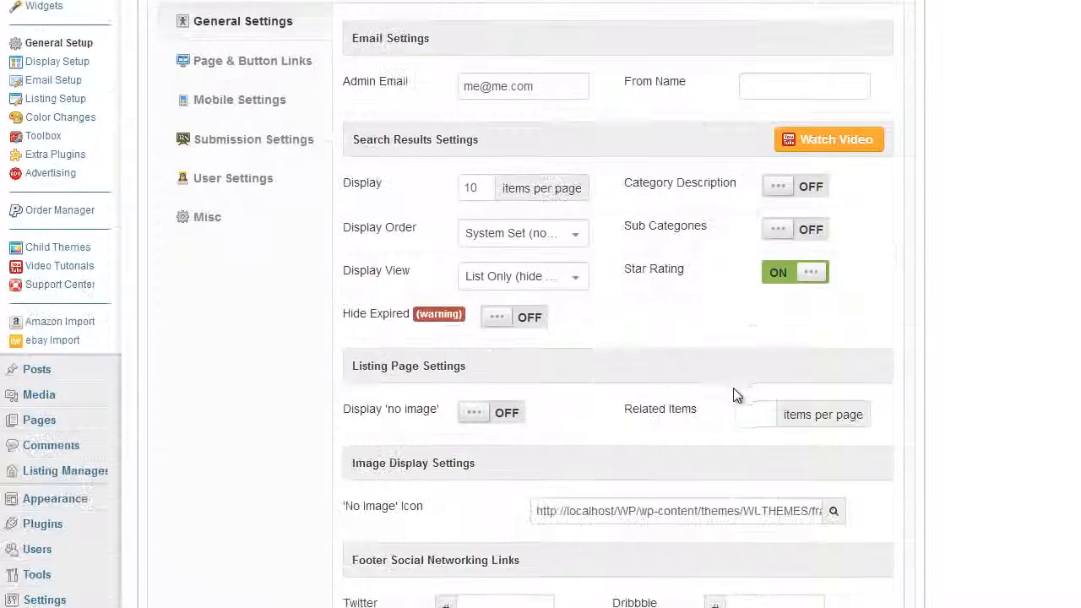
pyautogui.scroll(2, 289, 229)
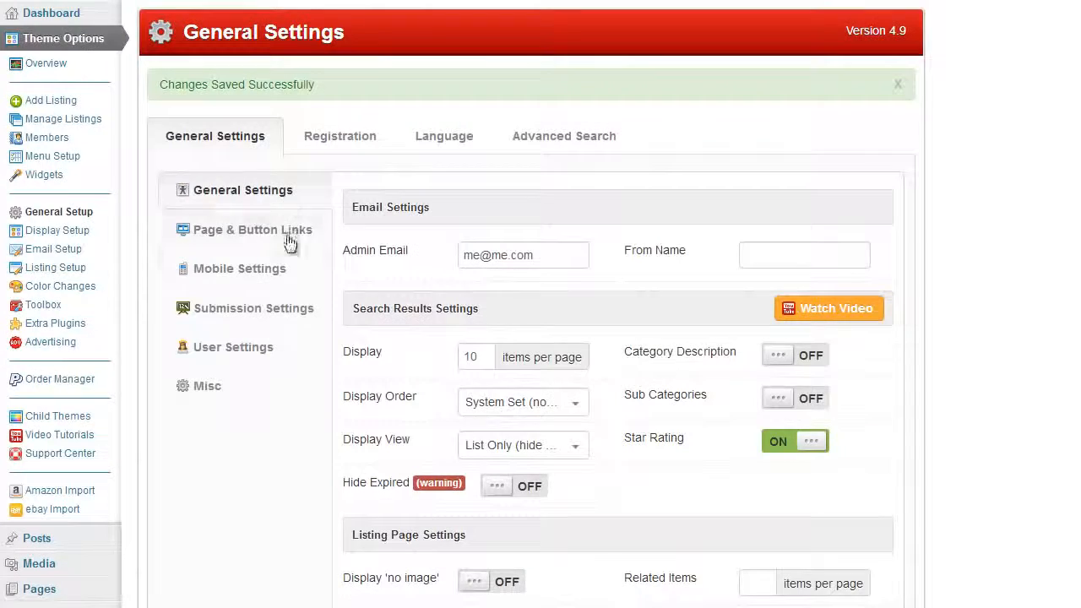
# - Turn Google Map/Locations back on, save, and reload the listing form
pyautogui.click(270, 309)
pyautogui.scroll(-3, 685, 369)
pyautogui.click(718, 181)
pyautogui.scroll(-5, 1001, 336)
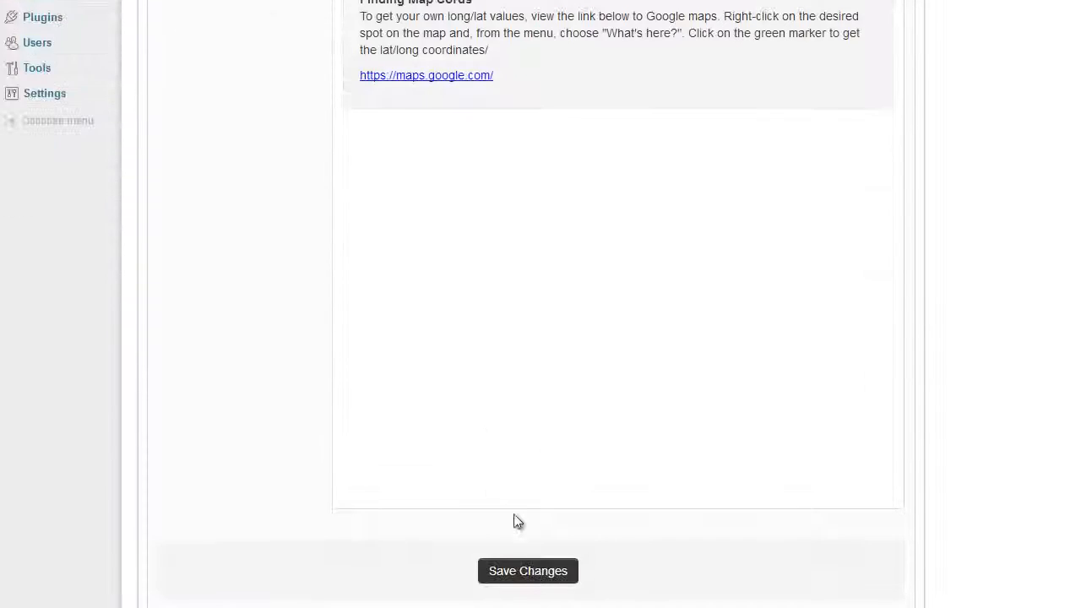
pyautogui.click(534, 571)
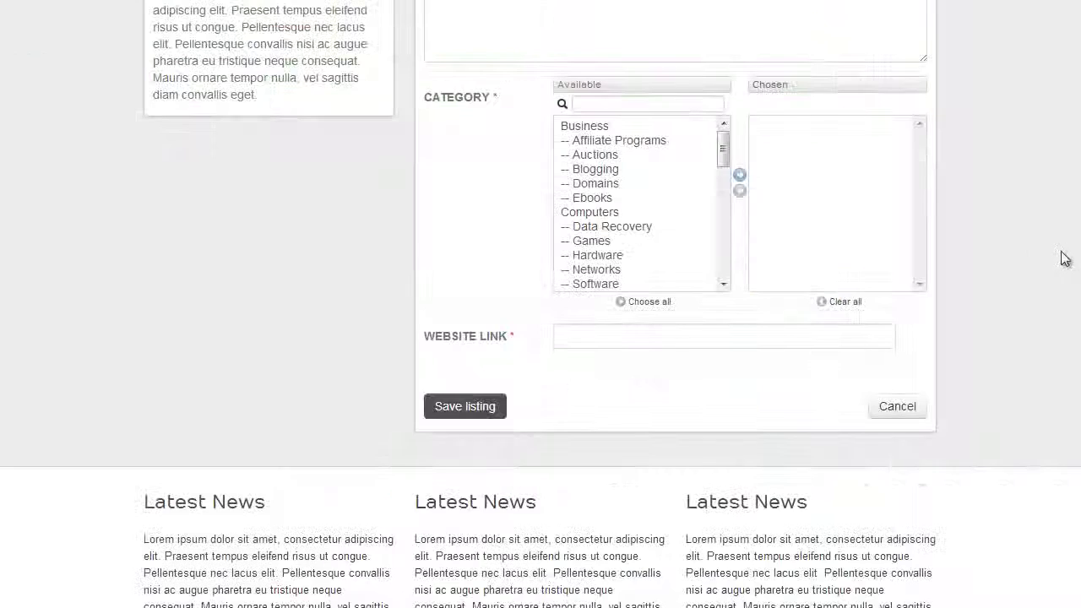
pyautogui.press('F5')
# - Confirm reloading the Submit Listing form and scroll through its updated fields
pyautogui.click(594, 93)
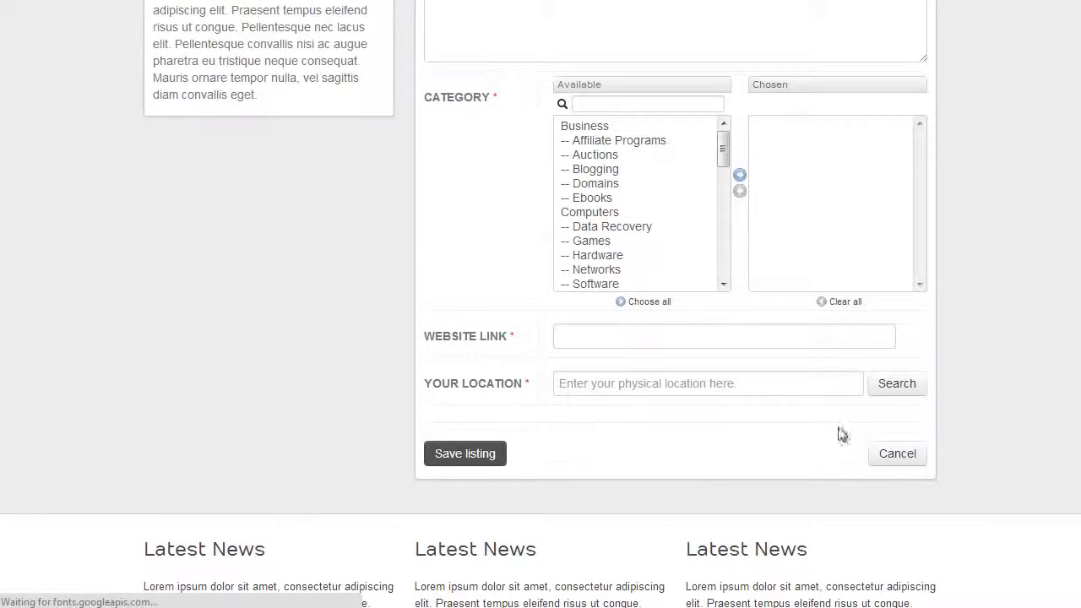
pyautogui.scroll(-1, 651, 309)
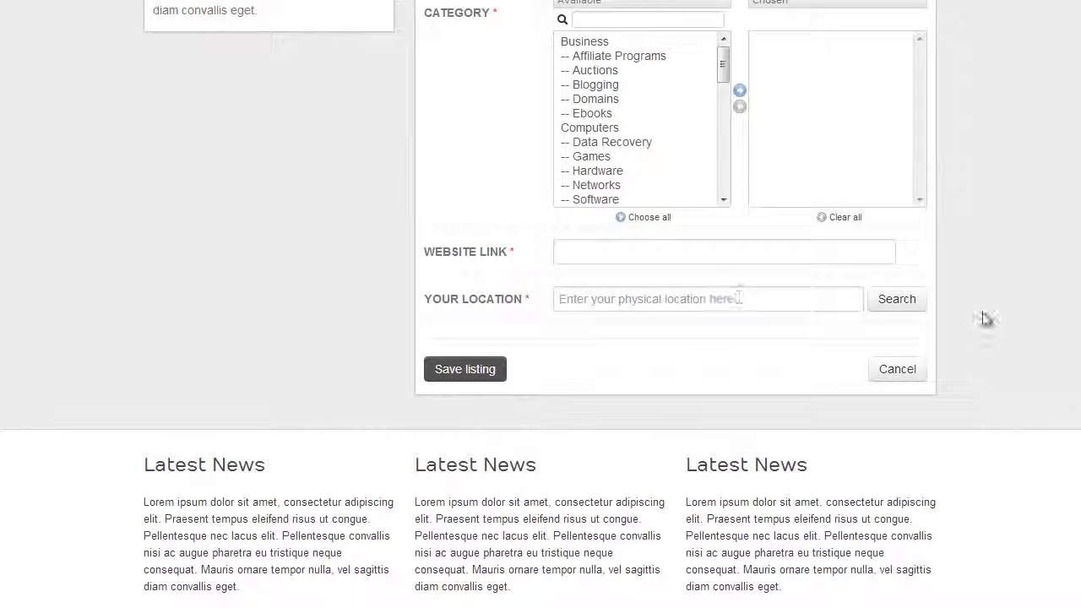
pyautogui.scroll(6, 979, 329)
pyautogui.scroll(-4, 979, 334)
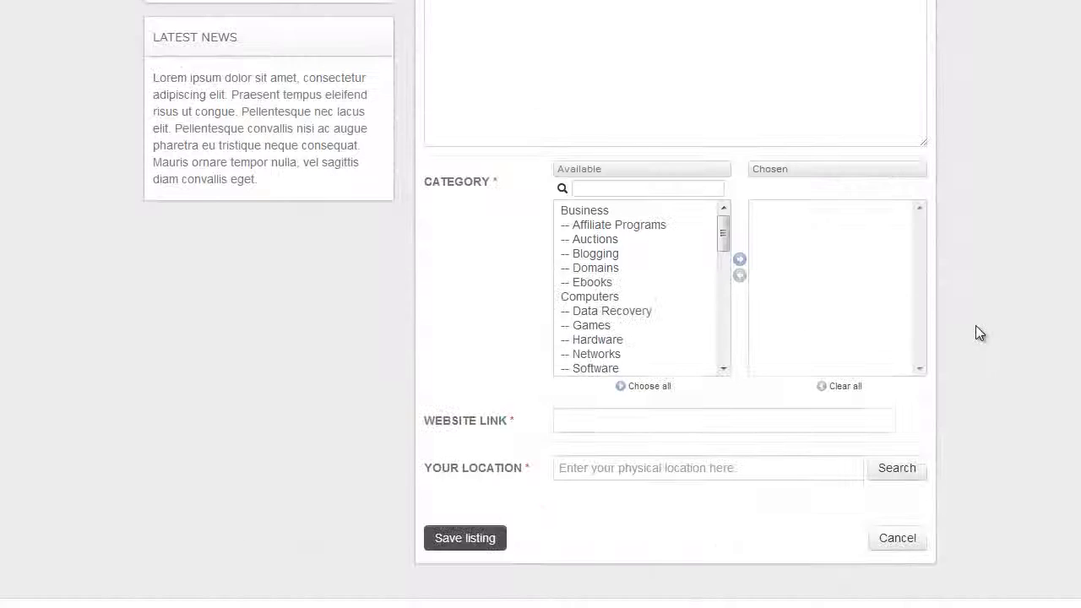
pyautogui.scroll(-1, 975, 333)
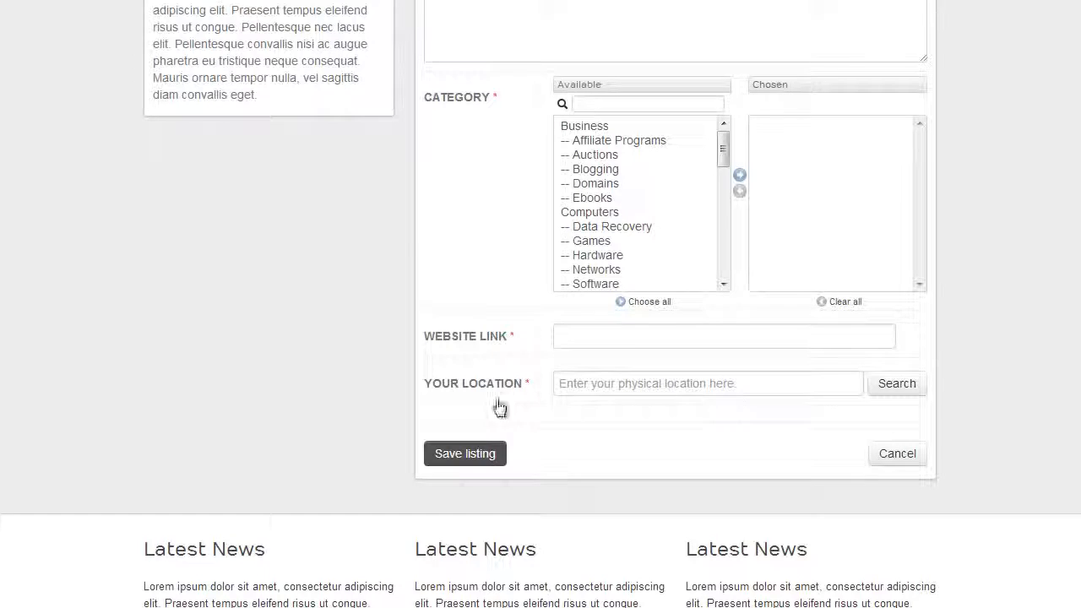
# - Click into the Your Location field, leave it empty, and review the rest of the form
pyautogui.click(575, 383)
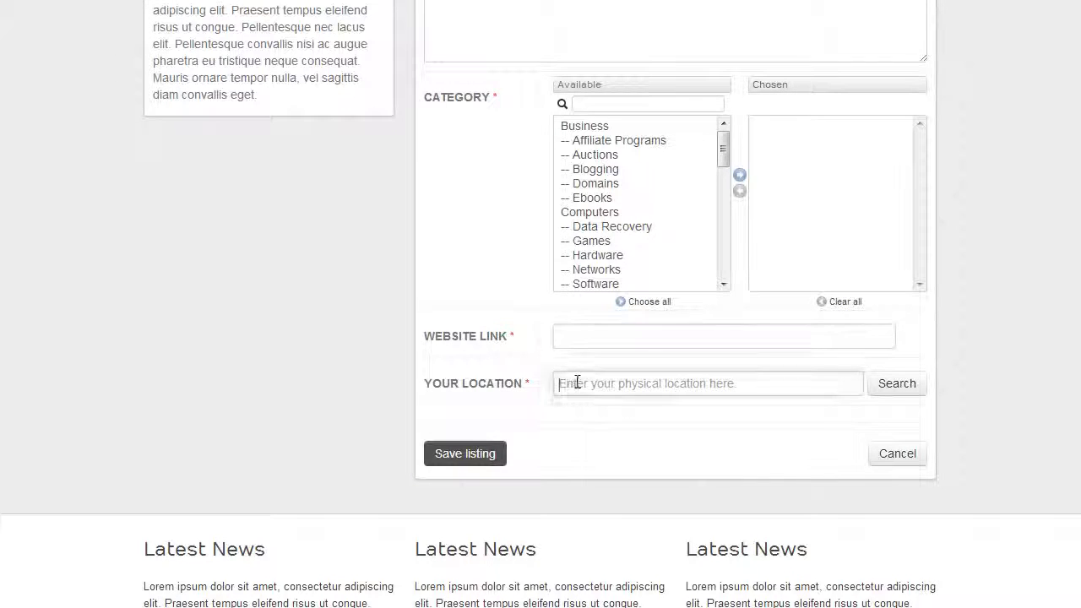
pyautogui.click(386, 334)
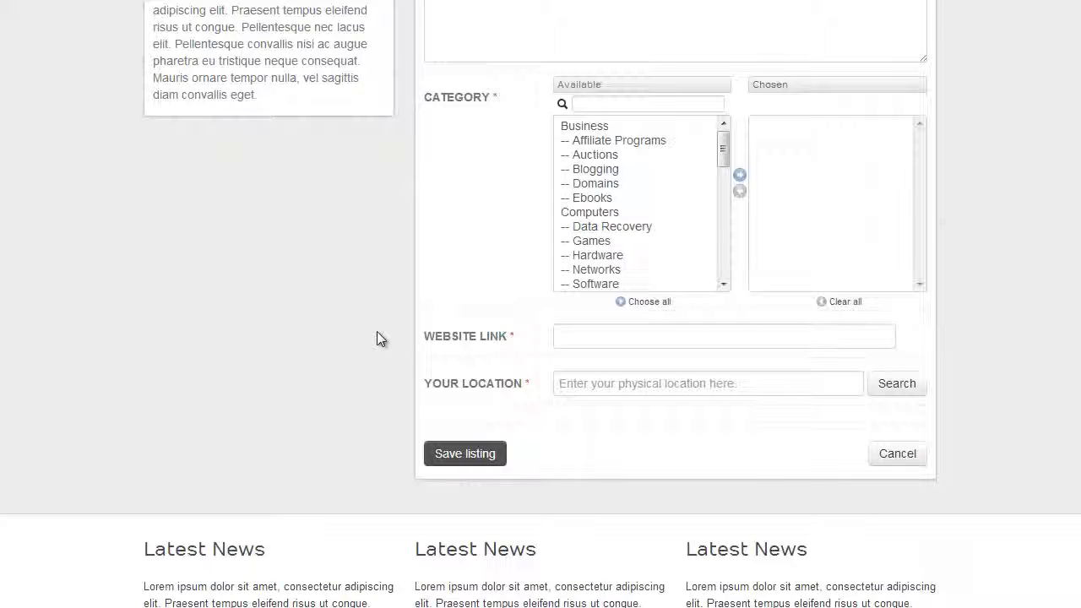
pyautogui.scroll(-2, 369, 314)
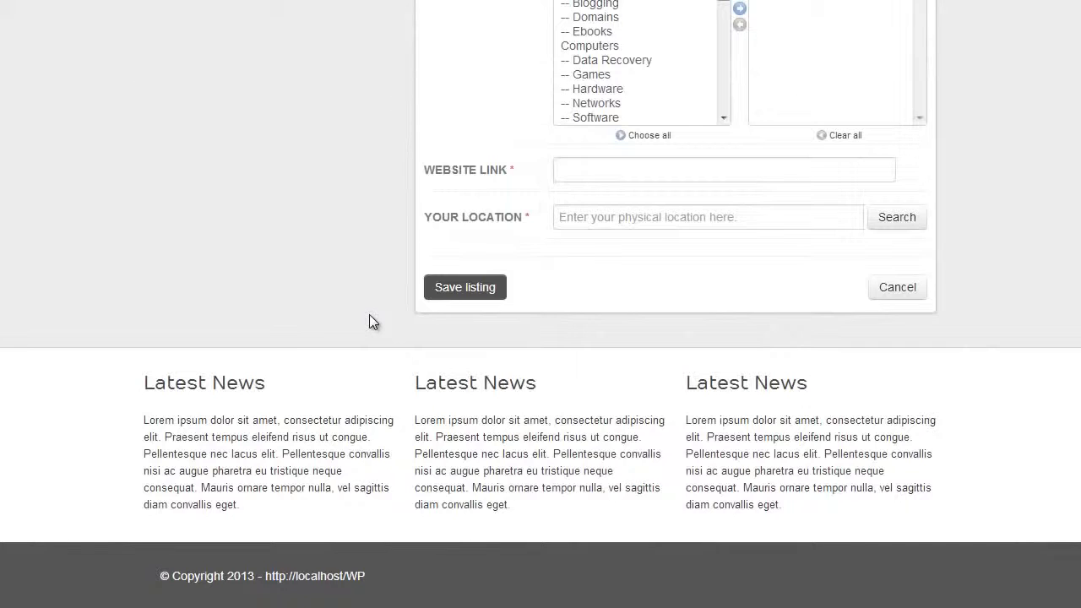
pyautogui.scroll(1, 999, 240)
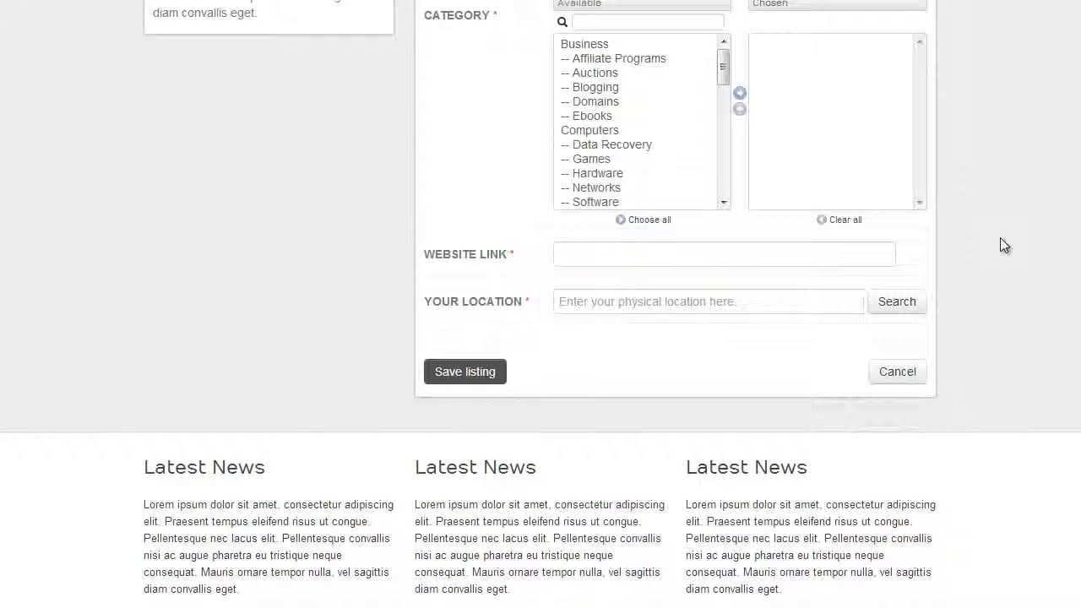
pyautogui.scroll(2, 999, 244)
pyautogui.scroll(4, 997, 238)
pyautogui.scroll(-5, 997, 238)
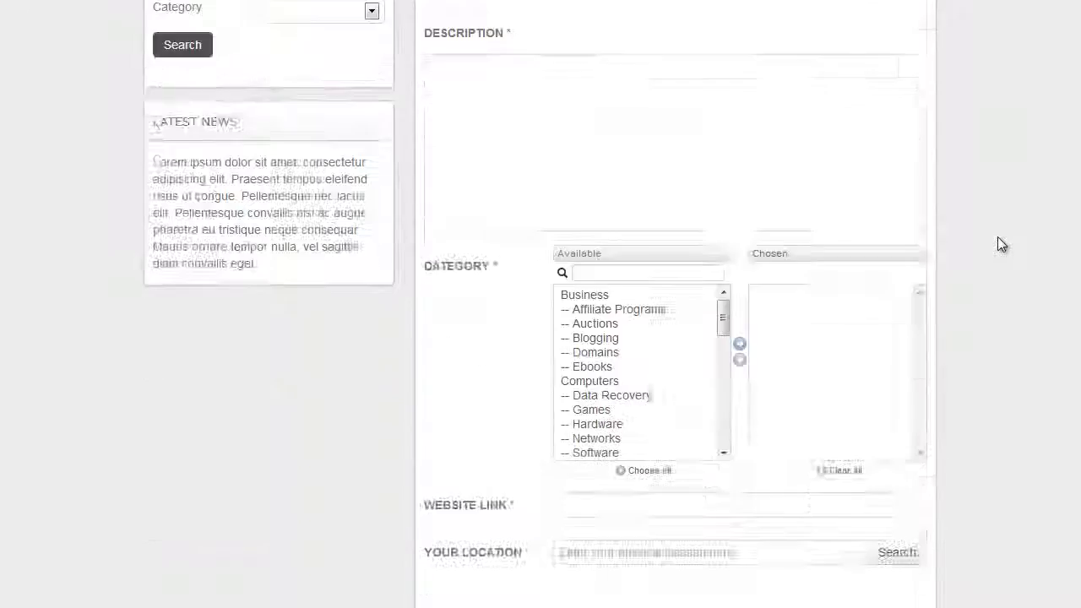
pyautogui.scroll(5, 975, 236)
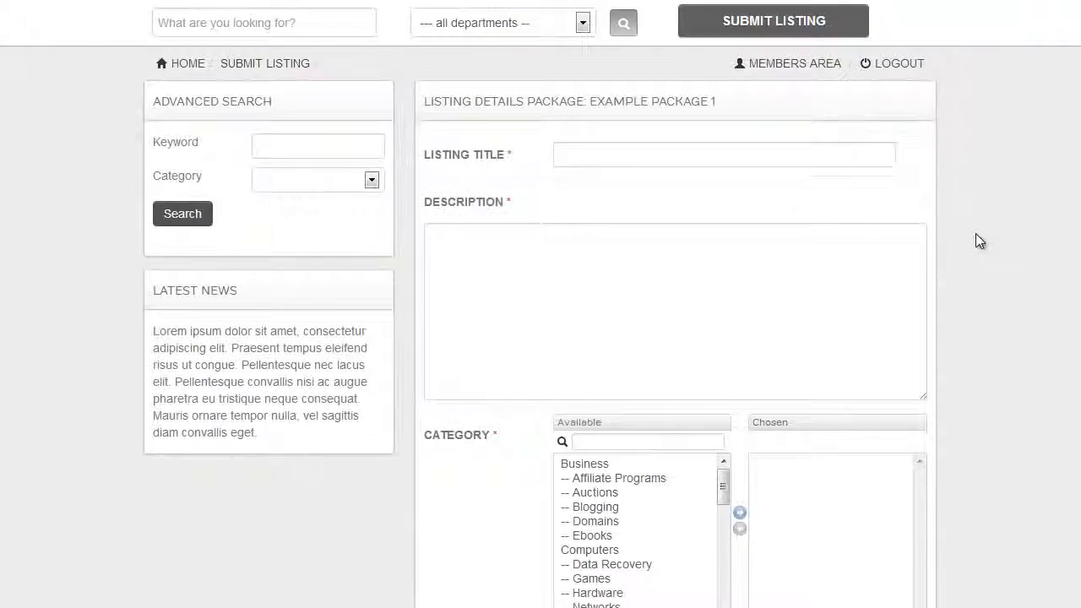
pyautogui.scroll(-6, 977, 242)
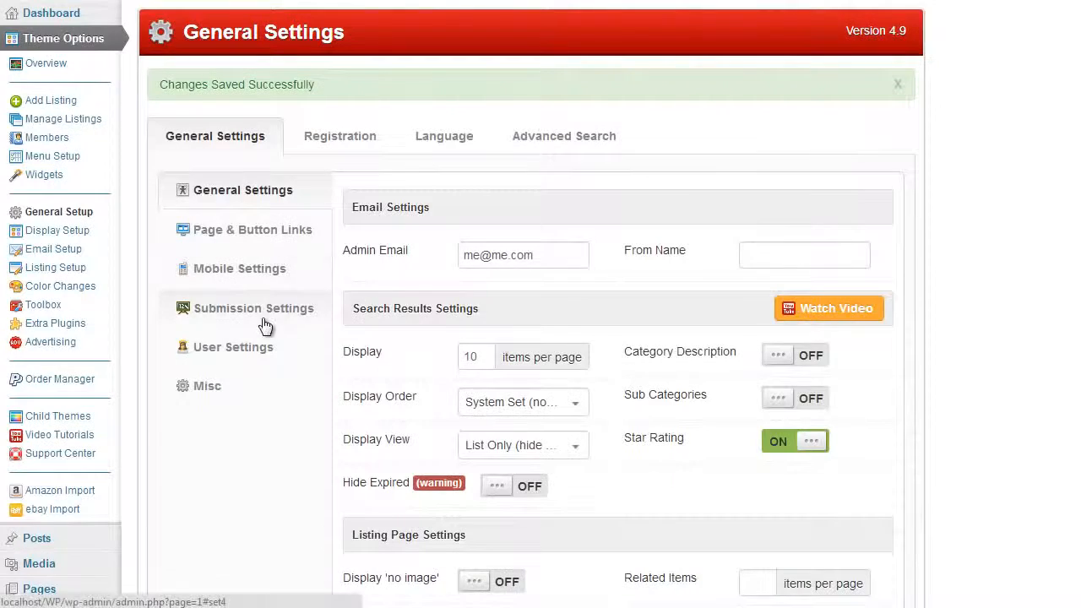
# - In Submission Settings, locate the Listing Page and Search Results Page map settings
pyautogui.click(261, 312)
pyautogui.scroll(-1, 699, 371)
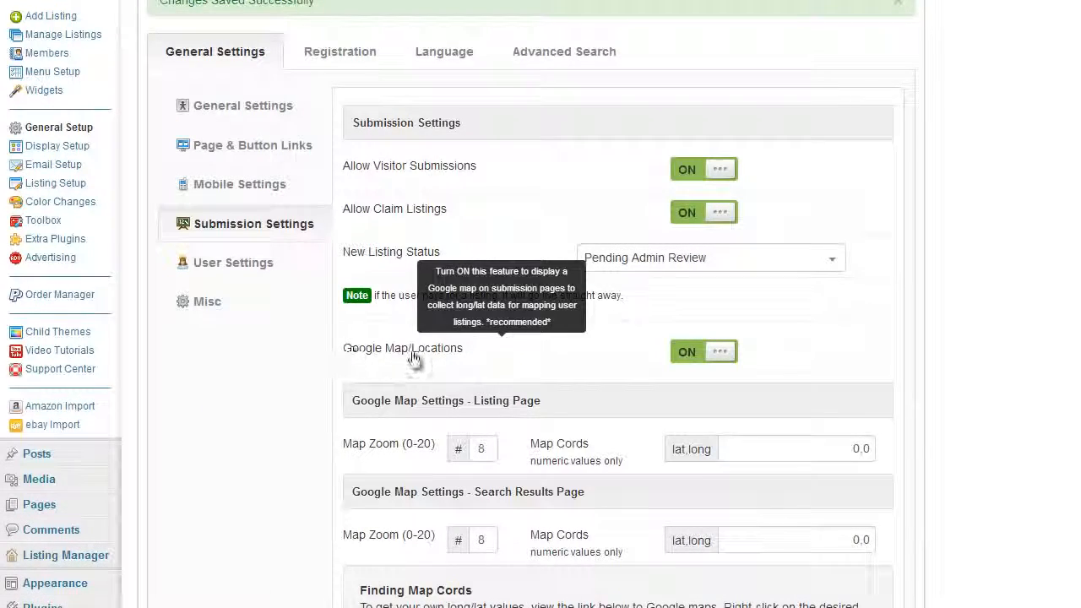
pyautogui.scroll(-3, 1009, 335)
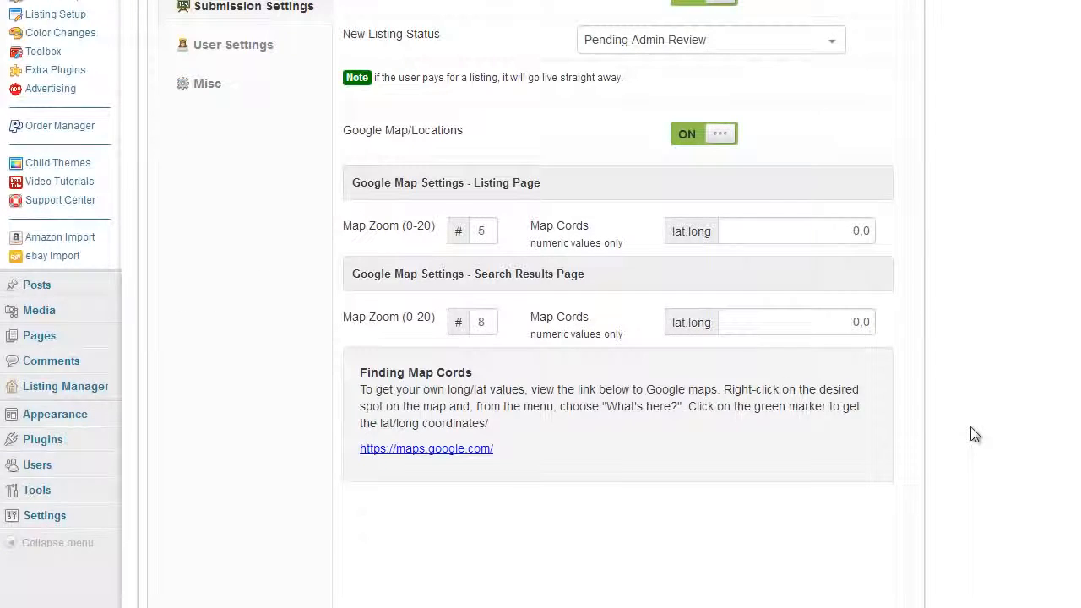
pyautogui.scroll(1, 1018, 359)
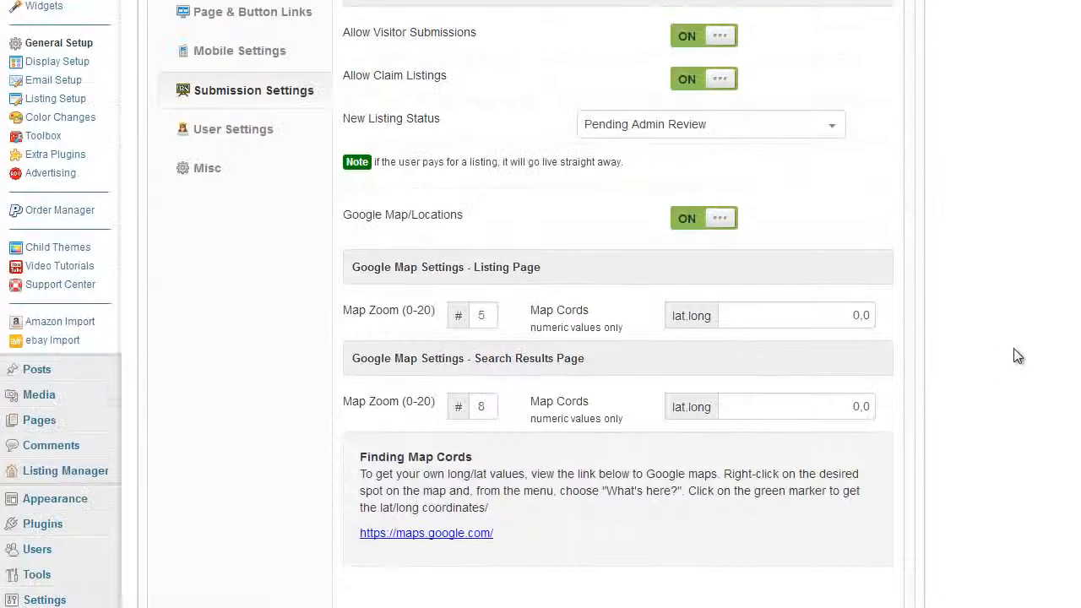
pyautogui.scroll(-1, 1016, 354)
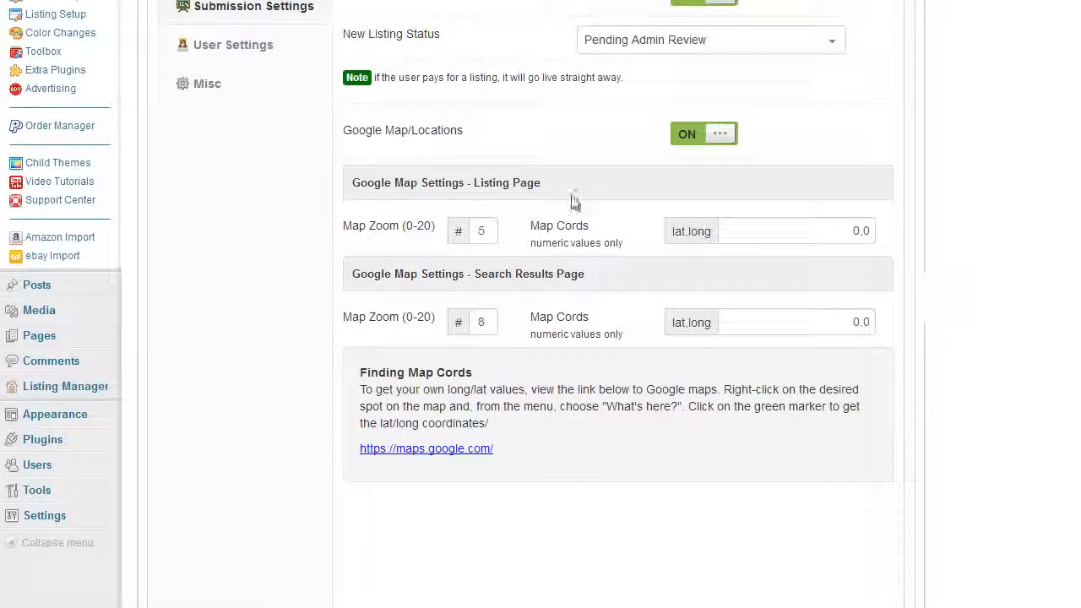
pyautogui.moveTo(534, 186); pyautogui.dragTo(474, 184)
pyautogui.moveTo(586, 275); pyautogui.dragTo(472, 275)
pyautogui.click(461, 289)
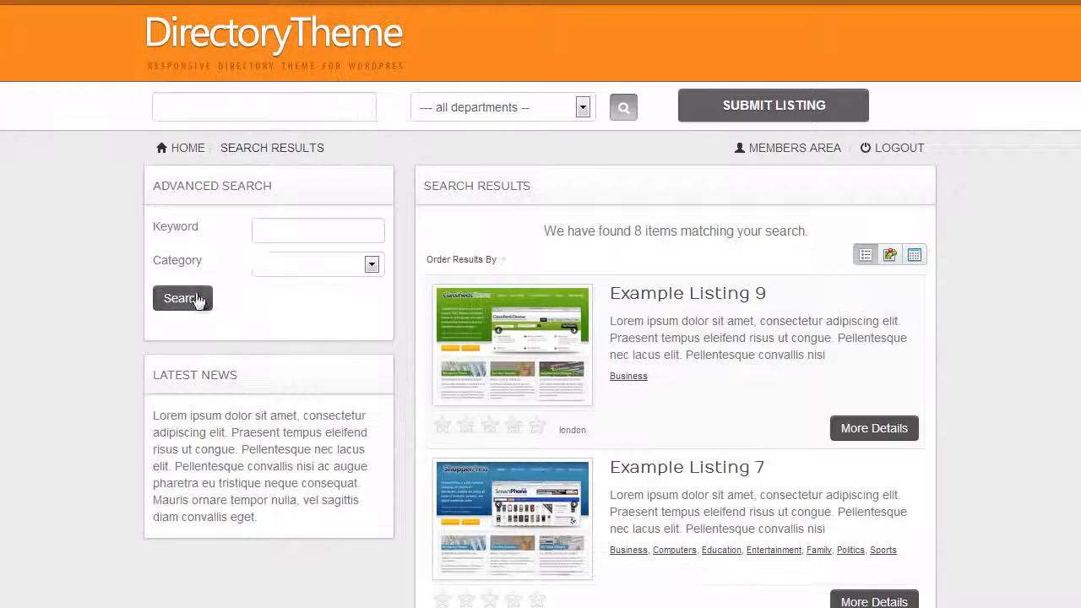
# - Switch the search results to map view and pan the map across Africa
pyautogui.click(890, 256)
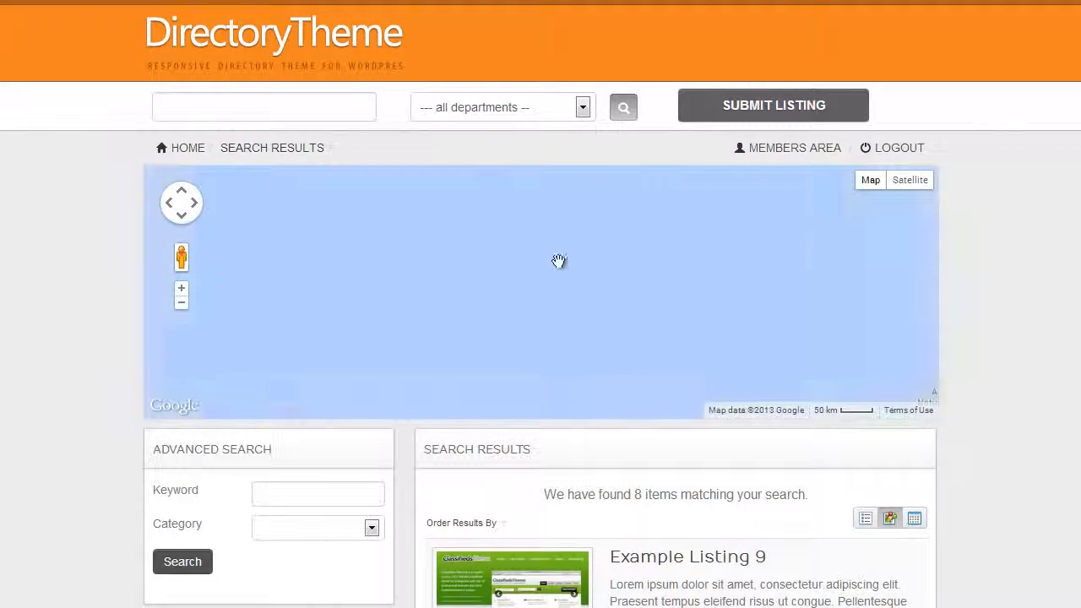
pyautogui.scroll(-3, 621, 269)
pyautogui.moveTo(589, 241); pyautogui.dragTo(562, 333)
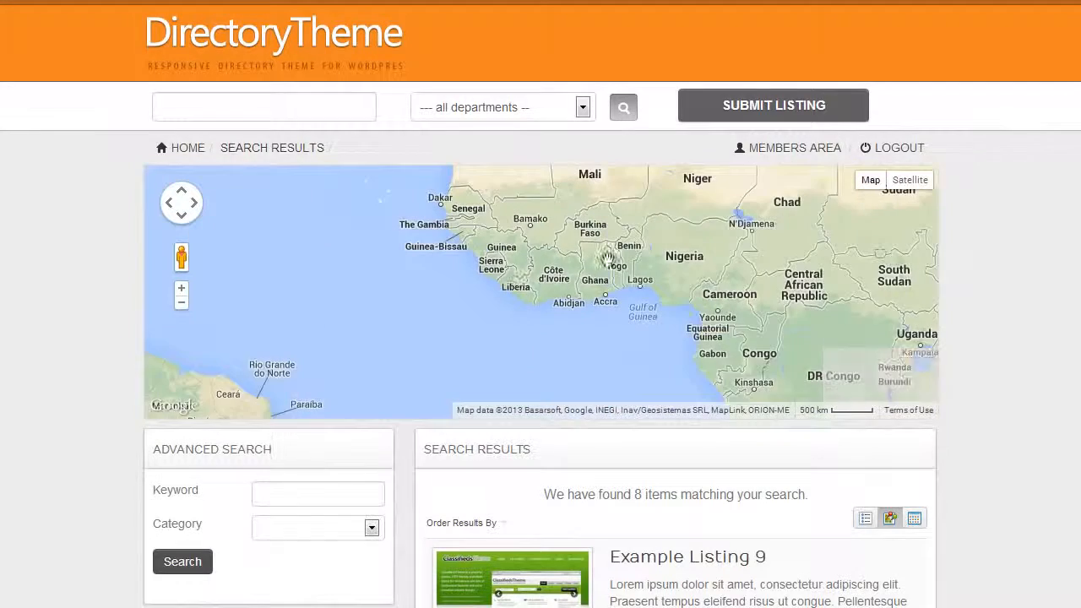
pyautogui.moveTo(607, 256); pyautogui.dragTo(568, 327)
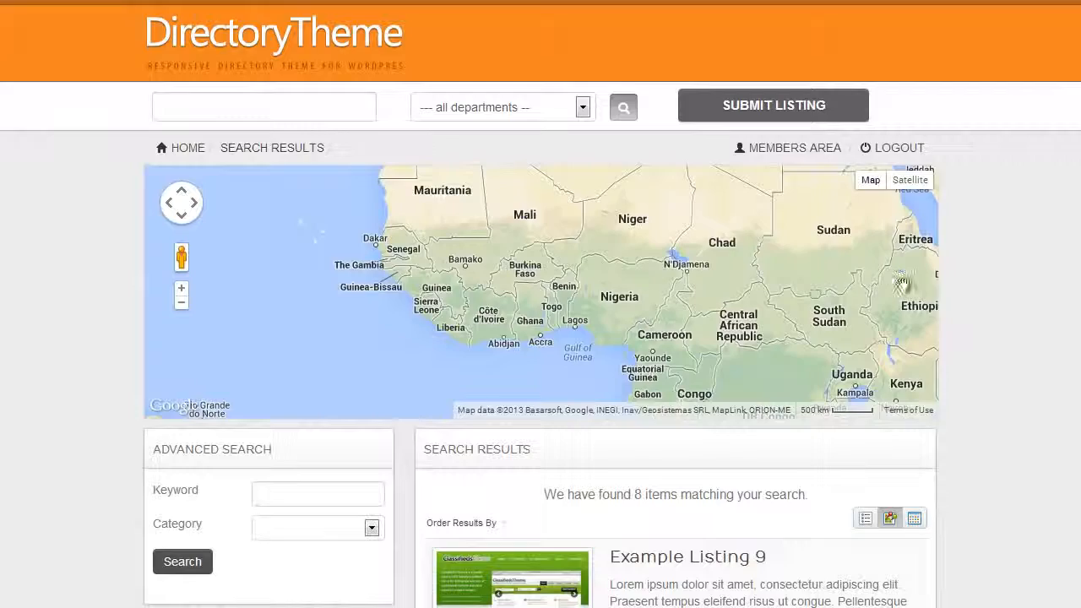
pyautogui.scroll(-3, 675, 337)
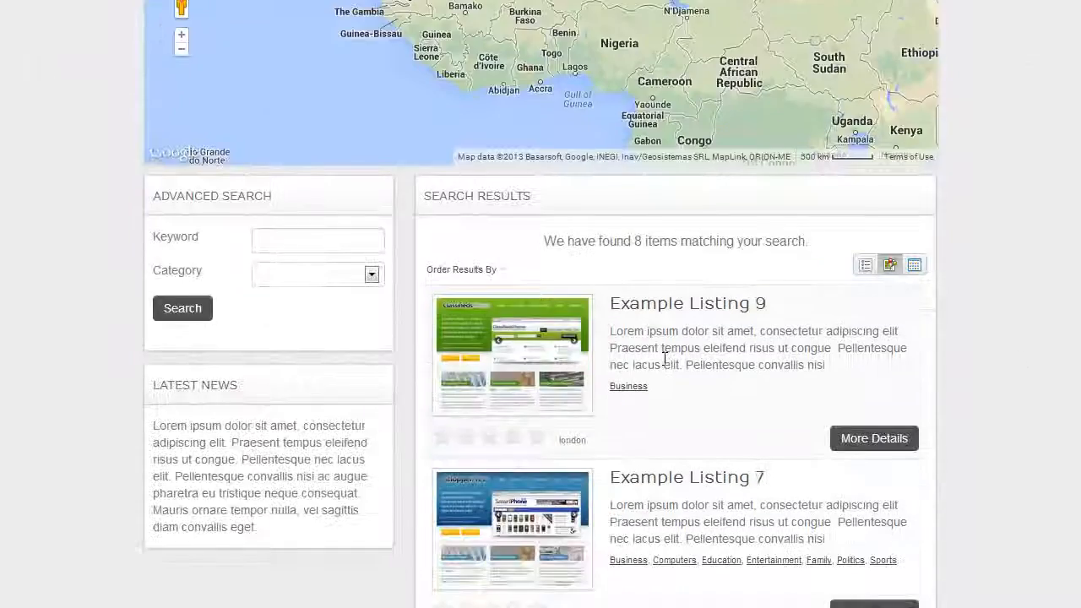
# - Open the Example Listing 9 detail page and scroll down to its map
pyautogui.click(697, 314)
pyautogui.scroll(-5, 993, 367)
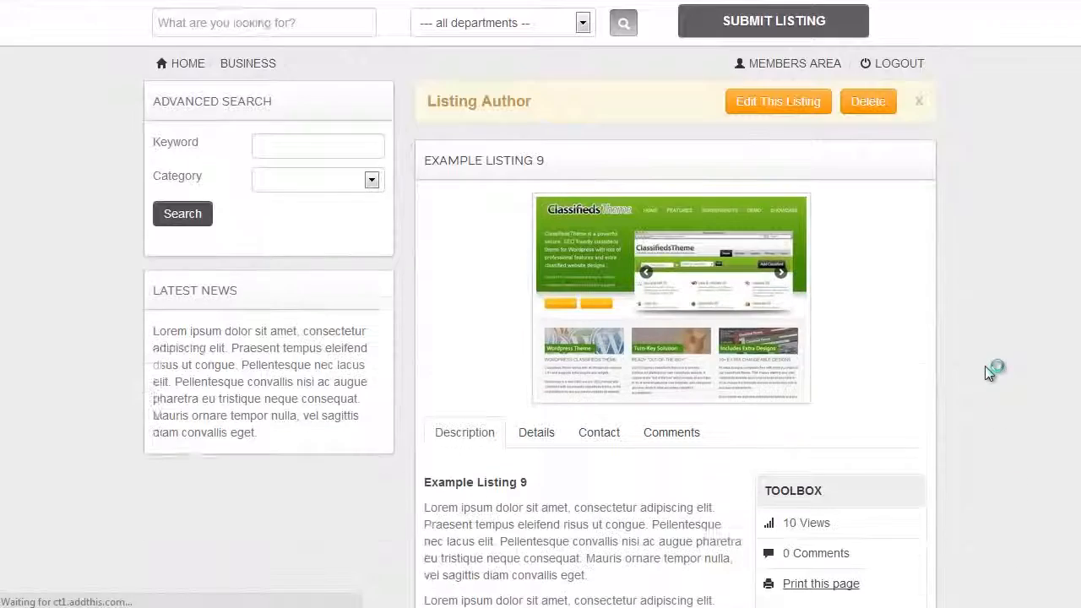
pyautogui.scroll(-4, 979, 356)
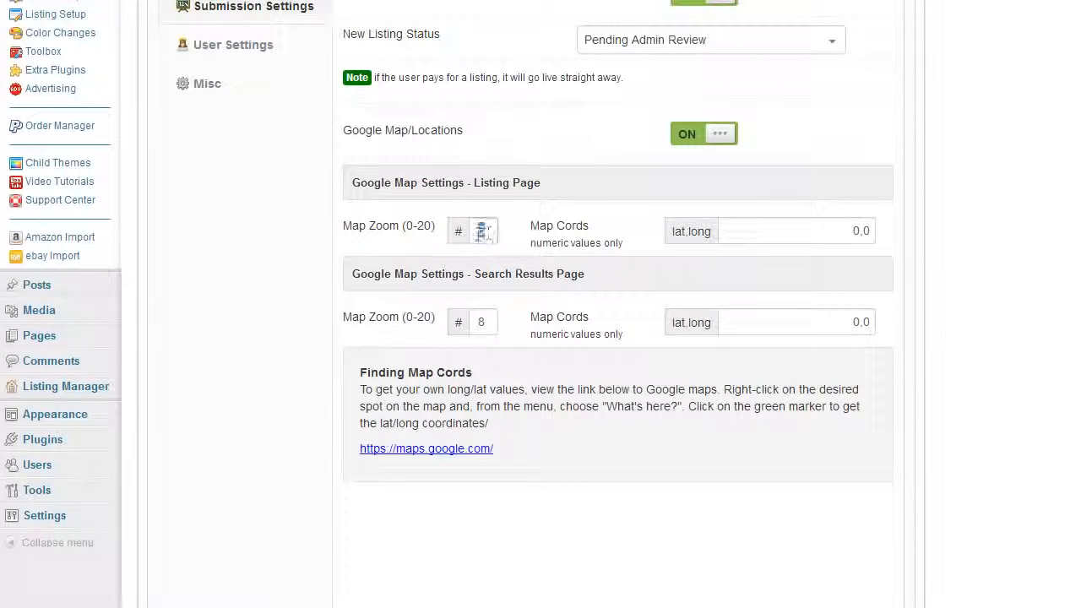
# - Save the lowered Listing Page Map Zoom and recheck Example Listing 9's London map
pyautogui.scroll(-6, 304, 354)
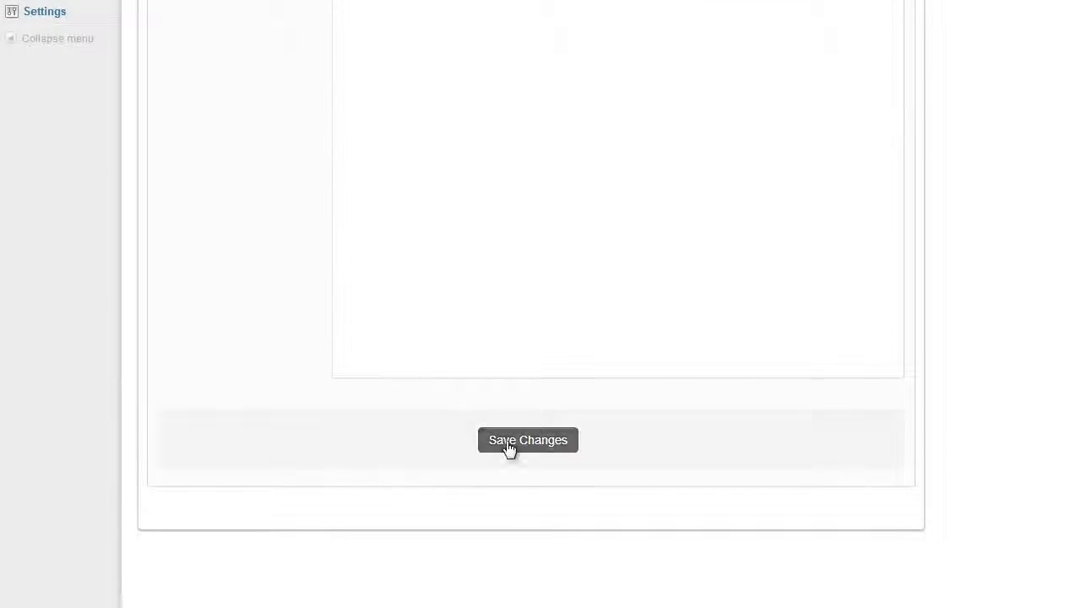
pyautogui.click(506, 445)
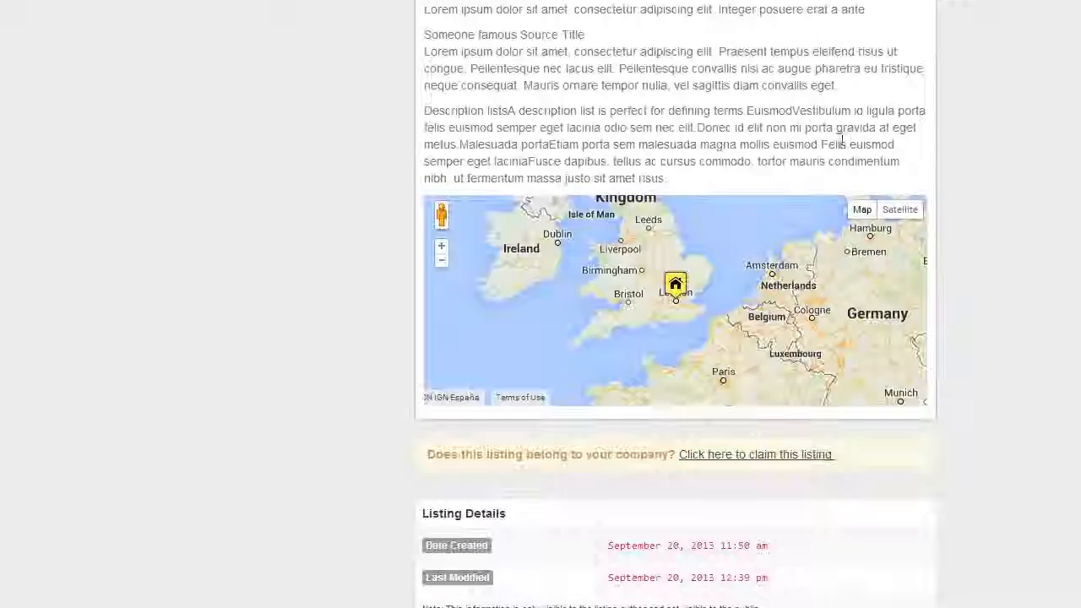
pyautogui.scroll(-3, 988, 281)
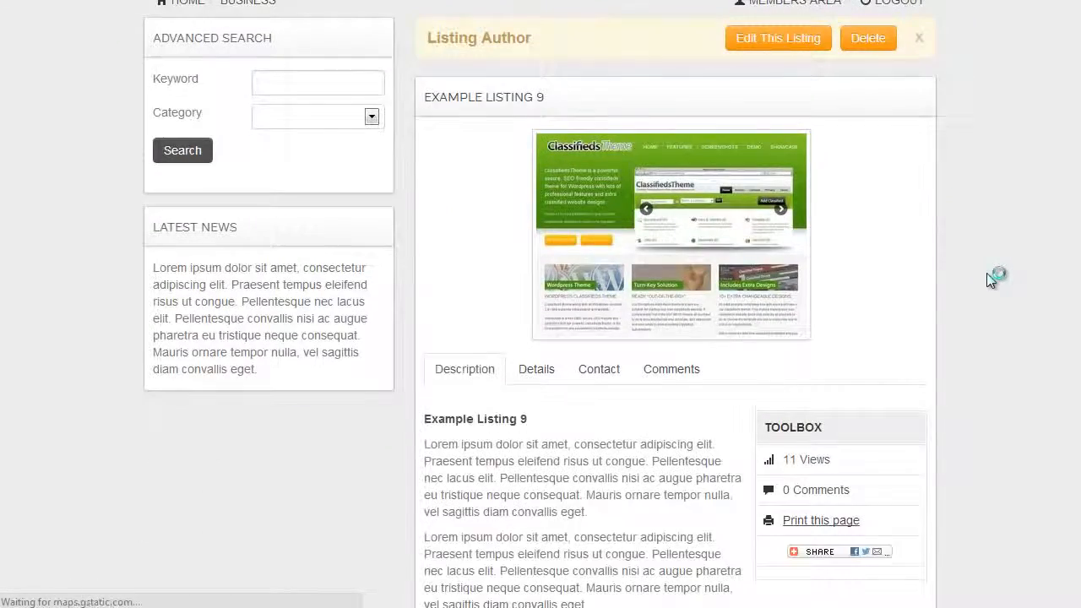
pyautogui.scroll(-5, 988, 288)
pyautogui.scroll(-2, 992, 291)
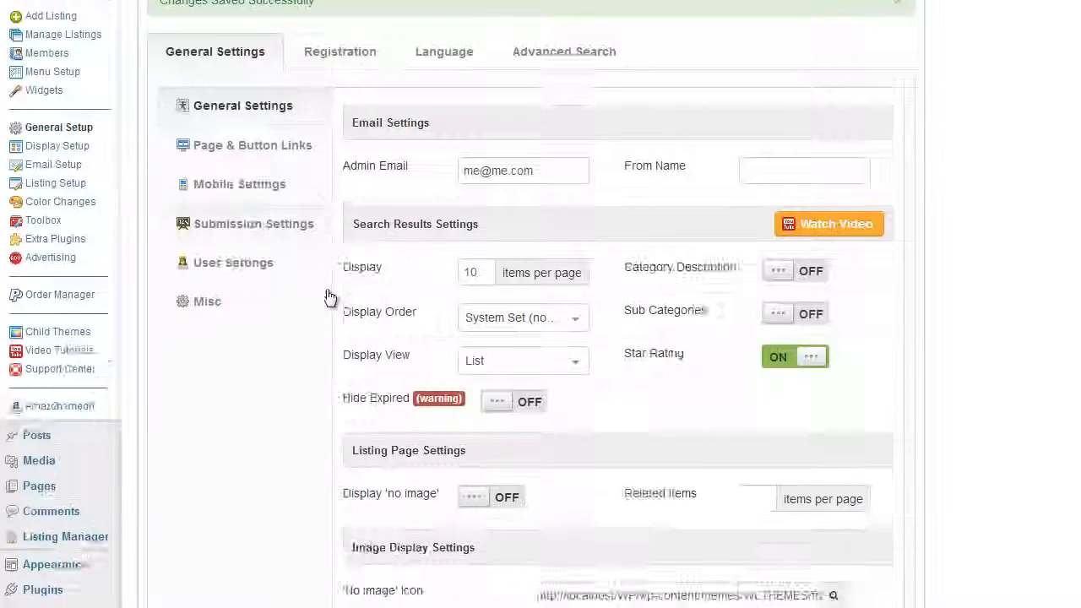
# - Set Listing Page Map Zoom to 10 in Submission Settings and save
pyautogui.scroll(-6, 330, 297)
pyautogui.scroll(6, 330, 355)
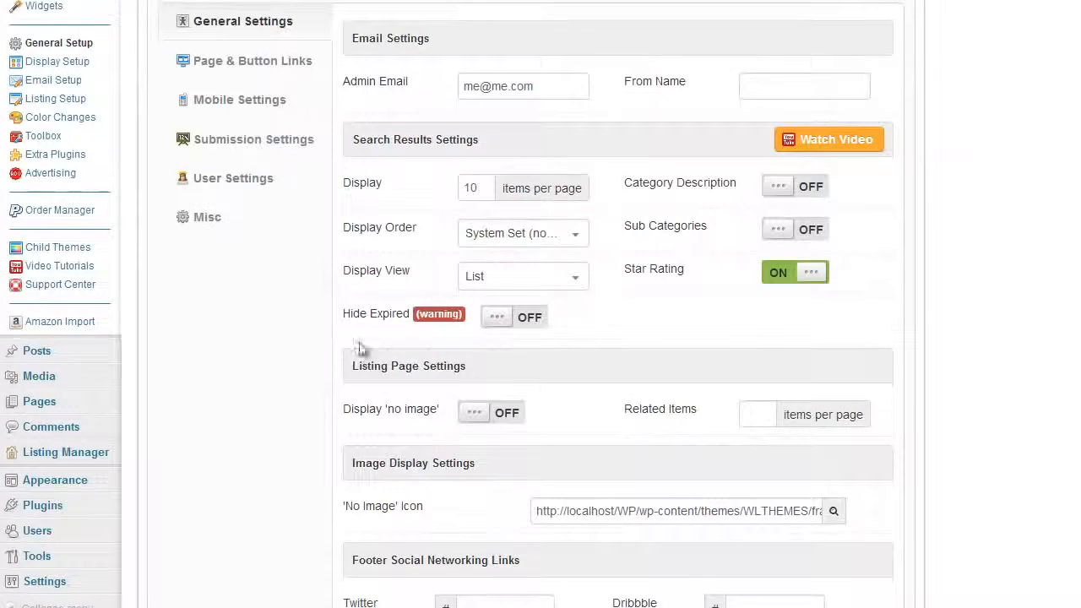
pyautogui.click(254, 218)
pyautogui.scroll(-2, 373, 283)
pyautogui.scroll(-1, 372, 284)
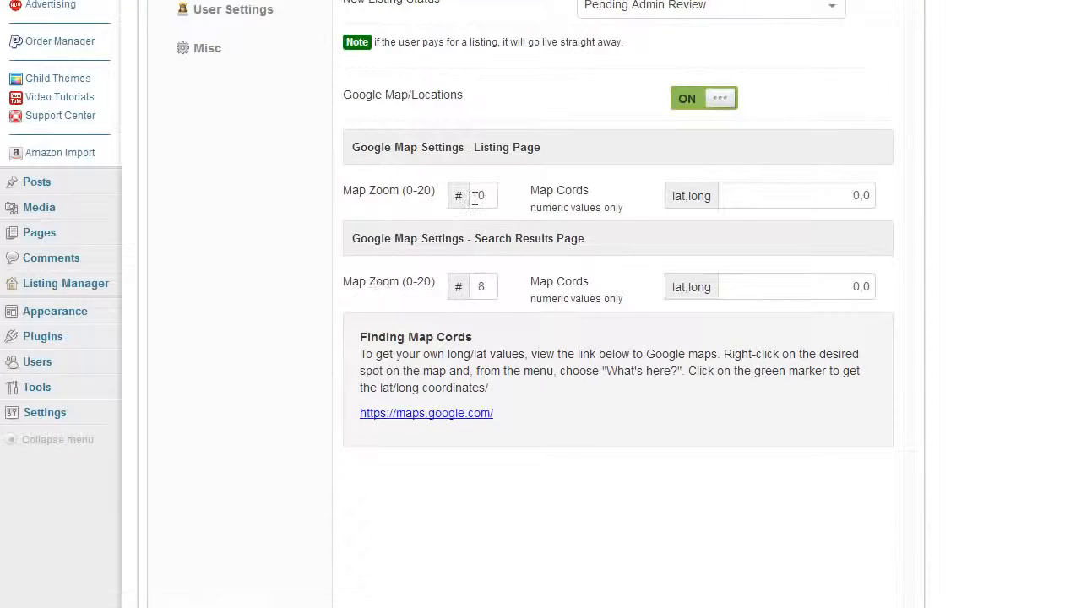
pyautogui.doubleClick(479, 195)
pyautogui.write('10')
pyautogui.scroll(-5, 341, 304)
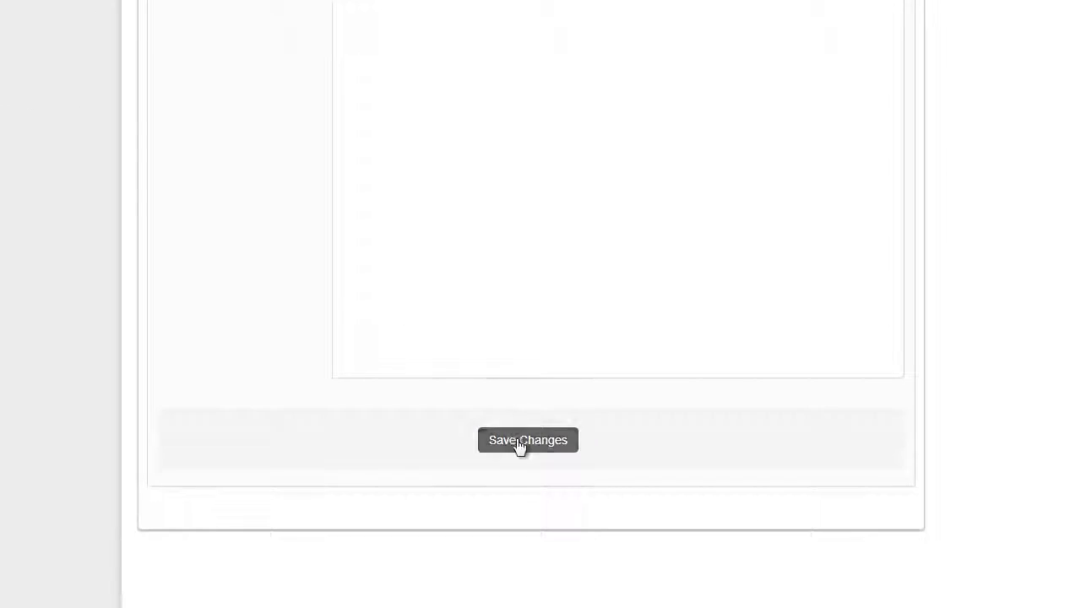
pyautogui.click(518, 446)
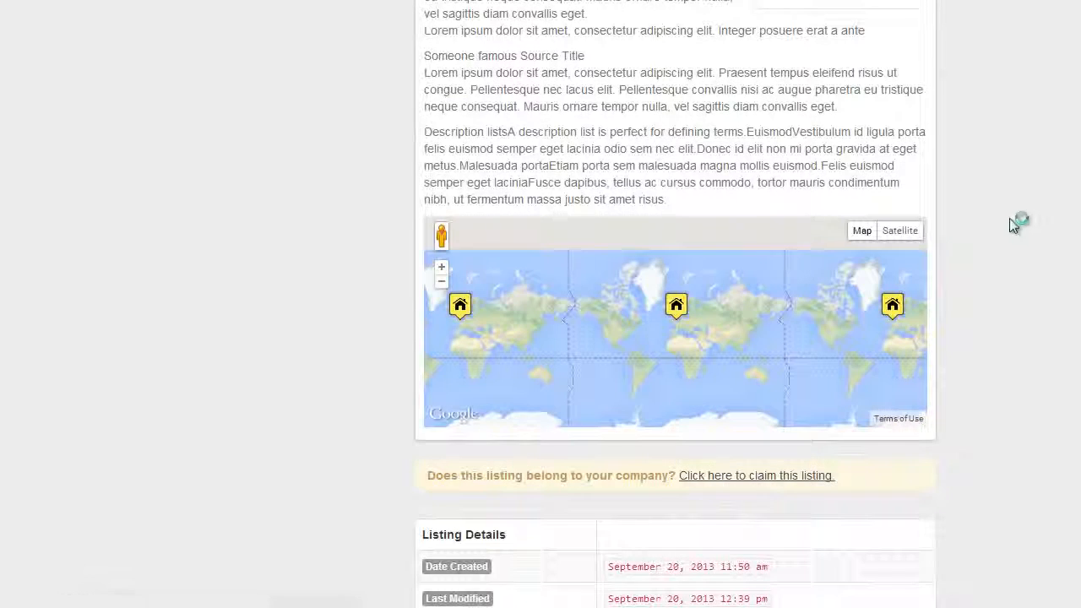
# - Reload Example Listing 9's page to confirm the close-up London map
pyautogui.press('F5')
pyautogui.scroll(-8, 1007, 261)
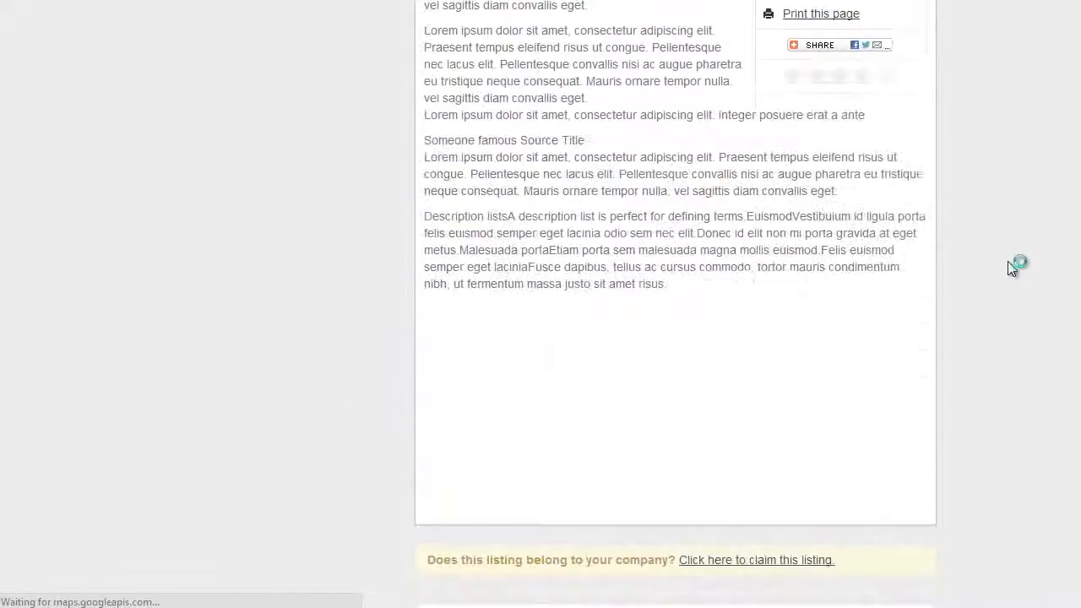
pyautogui.scroll(-3, 1011, 263)
pyautogui.scroll(2, 1011, 263)
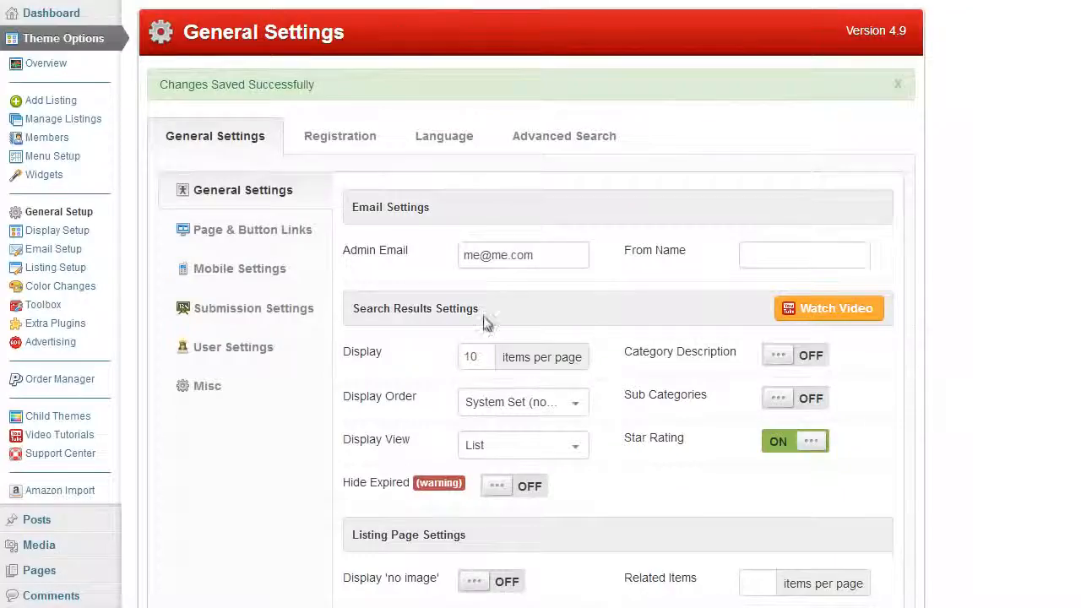
pyautogui.scroll(-6, 502, 345)
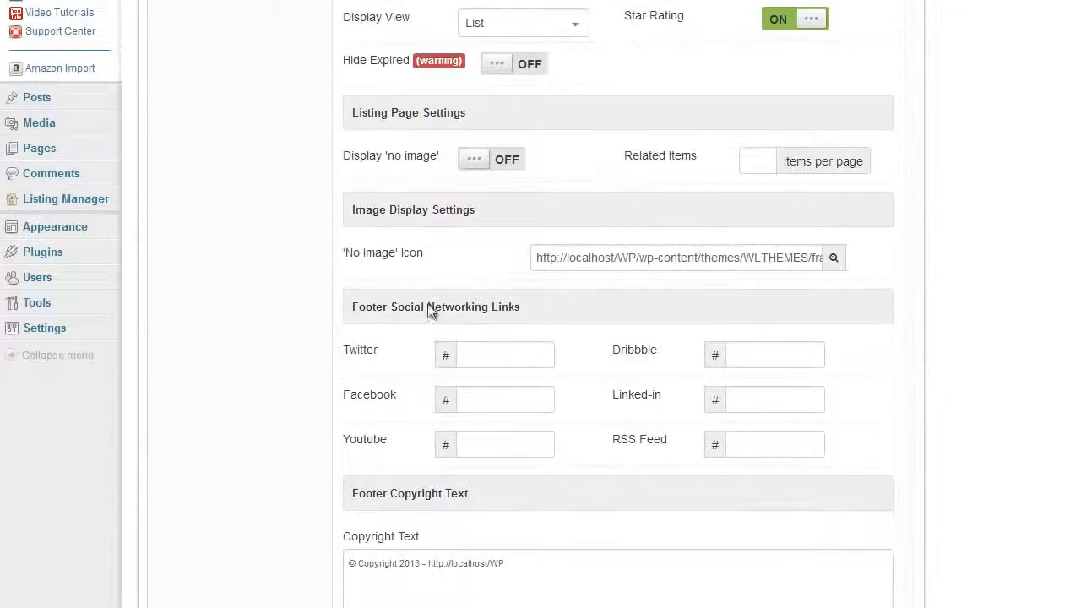
# - Change Listing Page Map Zoom to 20, save, and reload Example Listing 9's page
pyautogui.scroll(3, 429, 310)
pyautogui.scroll(-1, 355, 253)
pyautogui.scroll(2, 259, 193)
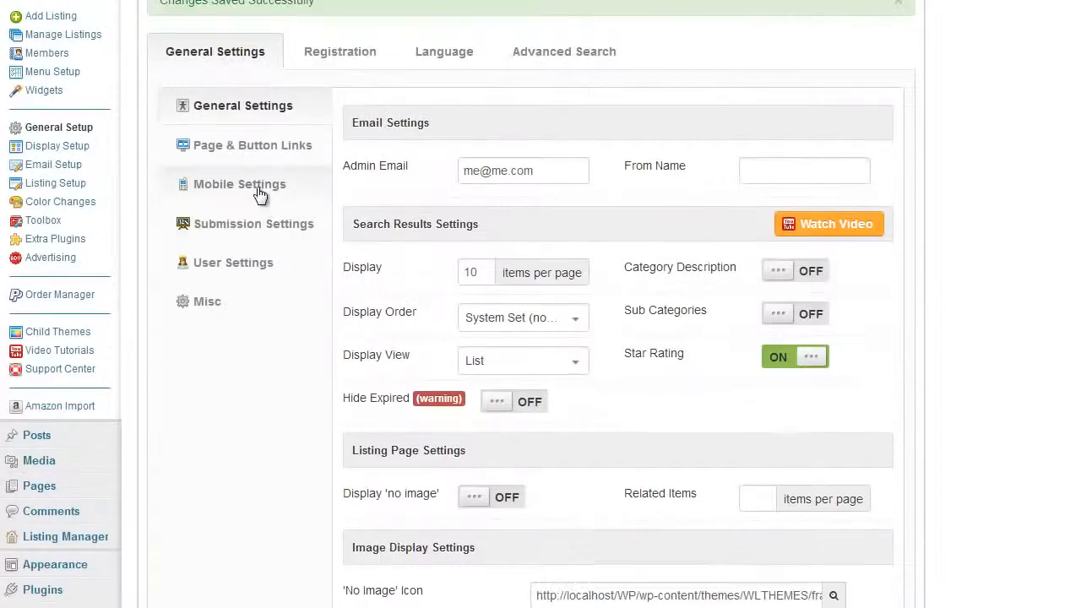
pyautogui.click(284, 236)
pyautogui.scroll(-3, 472, 300)
pyautogui.moveTo(477, 198); pyautogui.dragTo(507, 199)
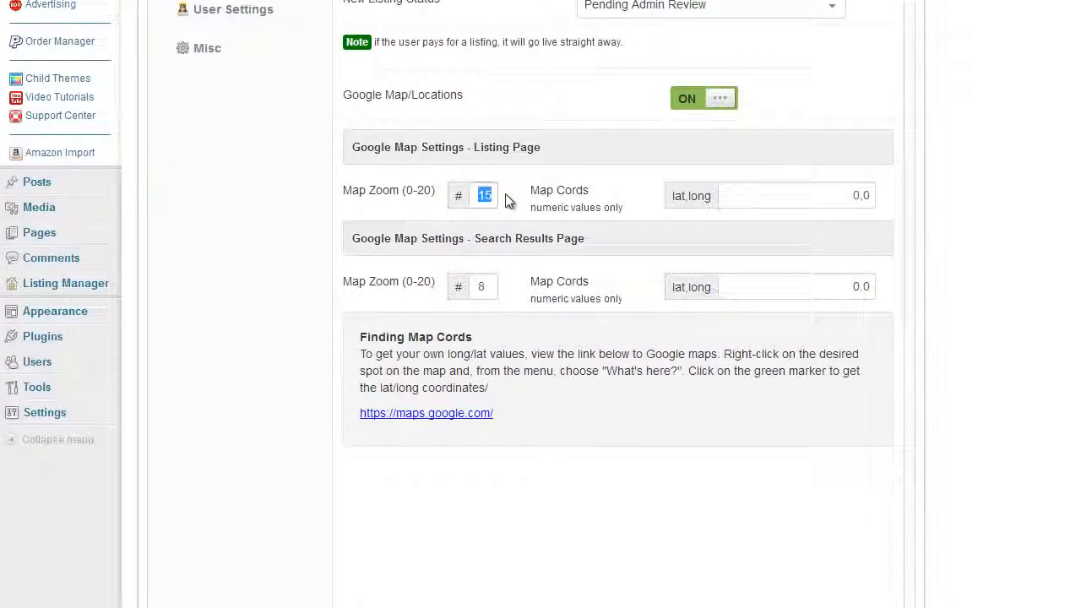
pyautogui.write('20')
pyautogui.scroll(-5, 499, 338)
pyautogui.click(557, 494)
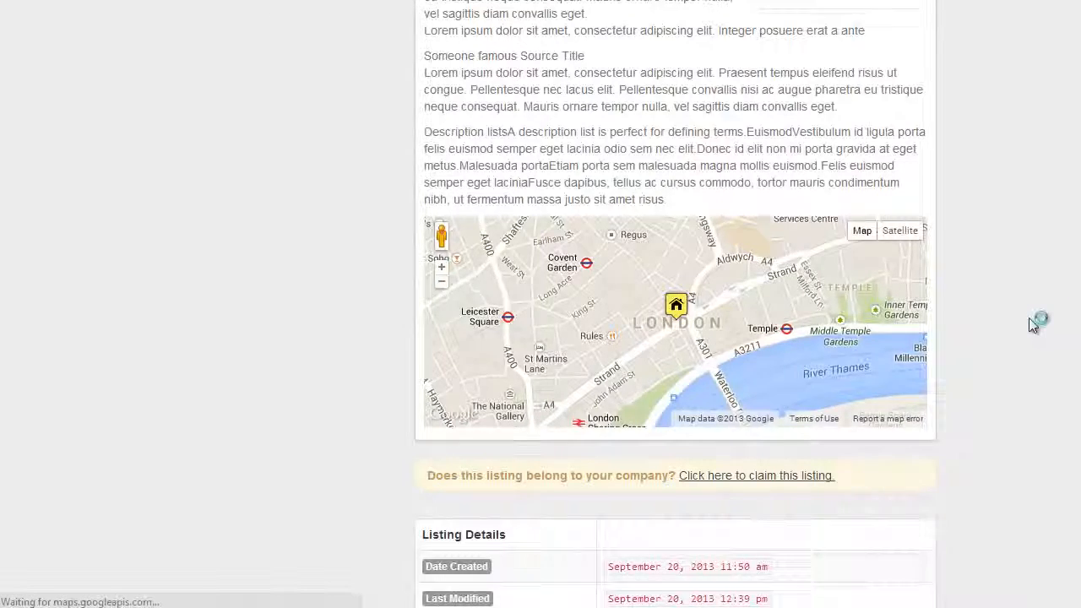
pyautogui.press('F5')
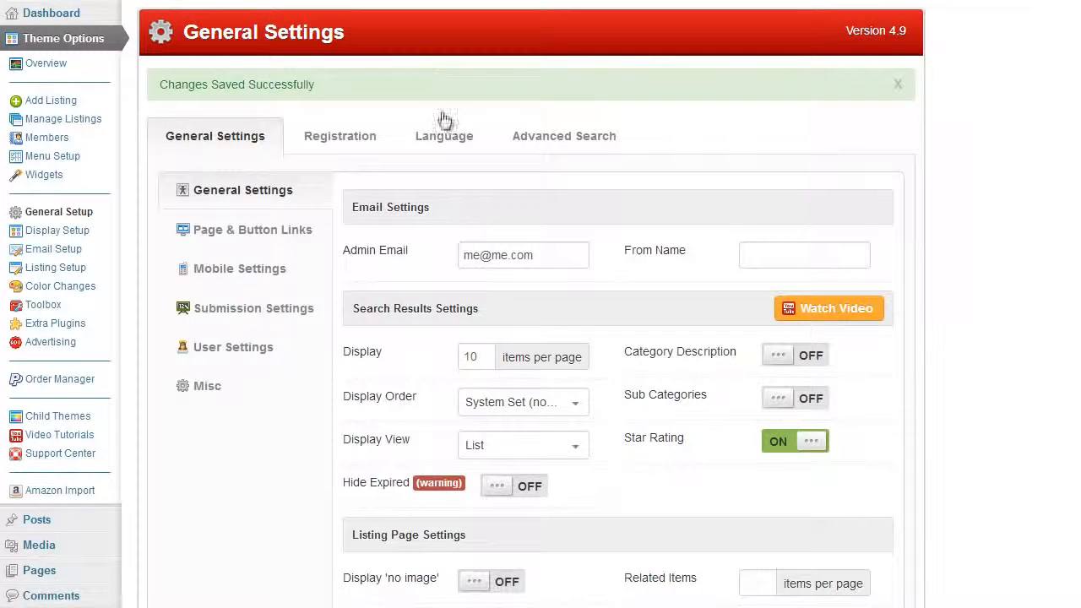
# - Open the maps.google.com link under Finding Map Cords in the Google Map settings
pyautogui.click(278, 309)
pyautogui.scroll(-3, 619, 287)
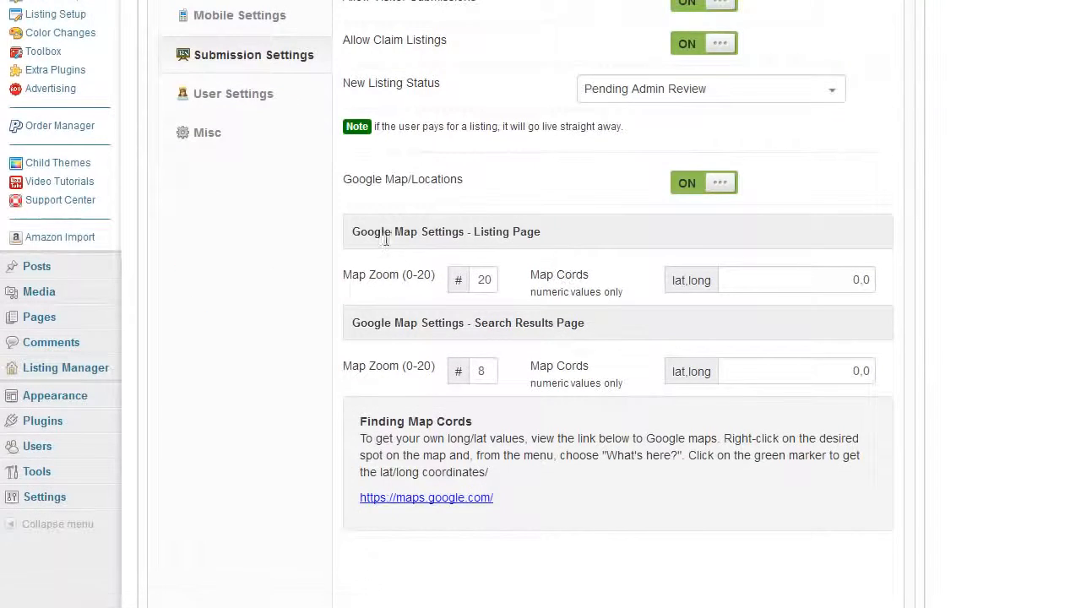
pyautogui.scroll(-1, 364, 316)
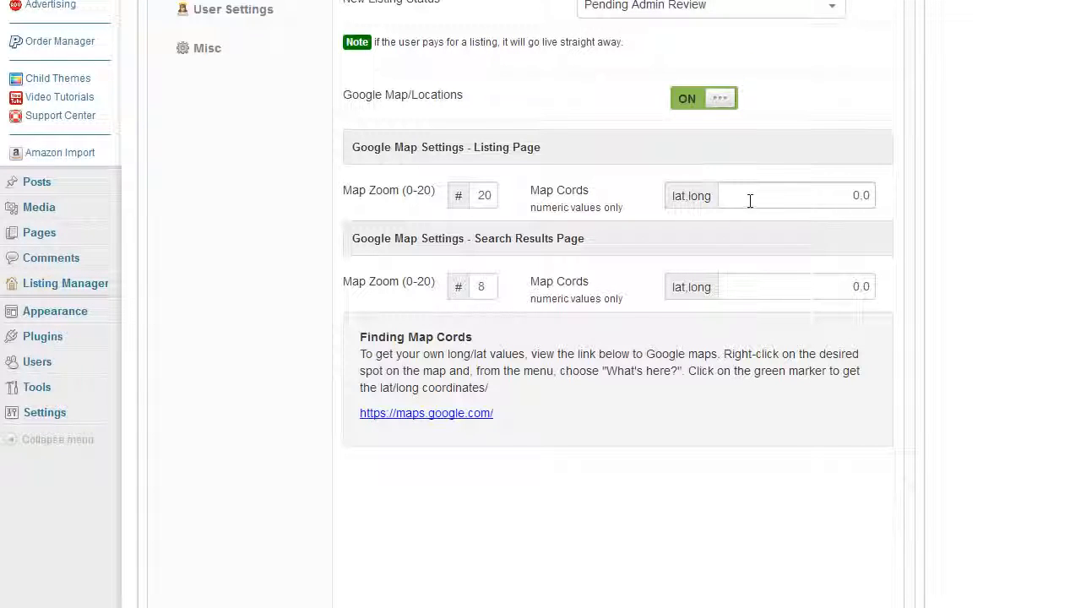
pyautogui.click(856, 197)
pyautogui.moveTo(848, 199); pyautogui.dragTo(873, 196)
pyautogui.click(889, 204)
pyautogui.scroll(-1, 422, 342)
pyautogui.click(424, 334)
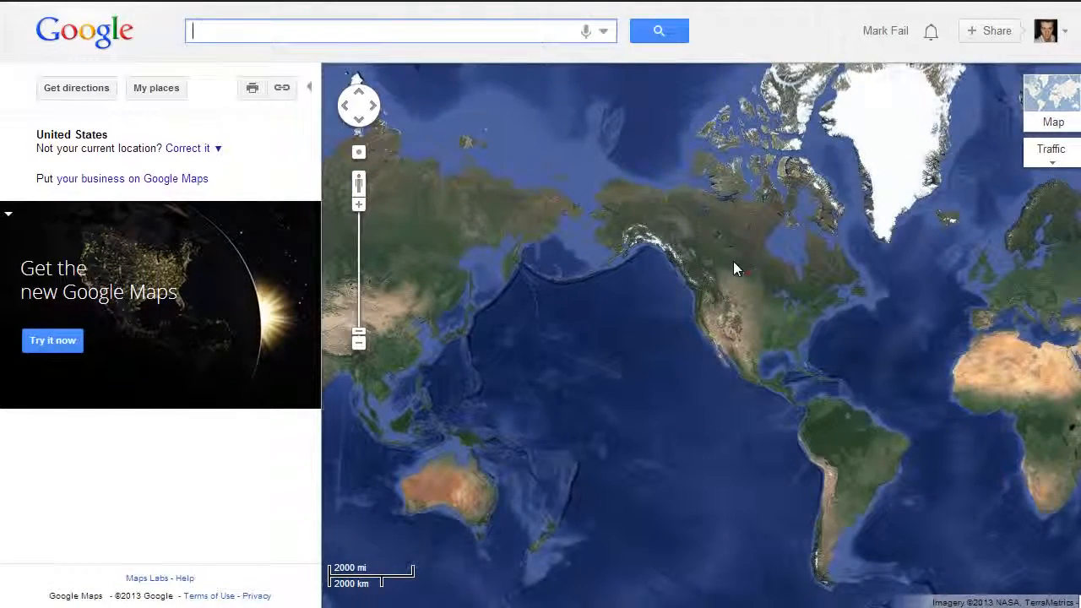
# - Copy the coordinates 60.844911, -116.921997 of a northern Canada spot using What's here?
pyautogui.scroll(1, 733, 264)
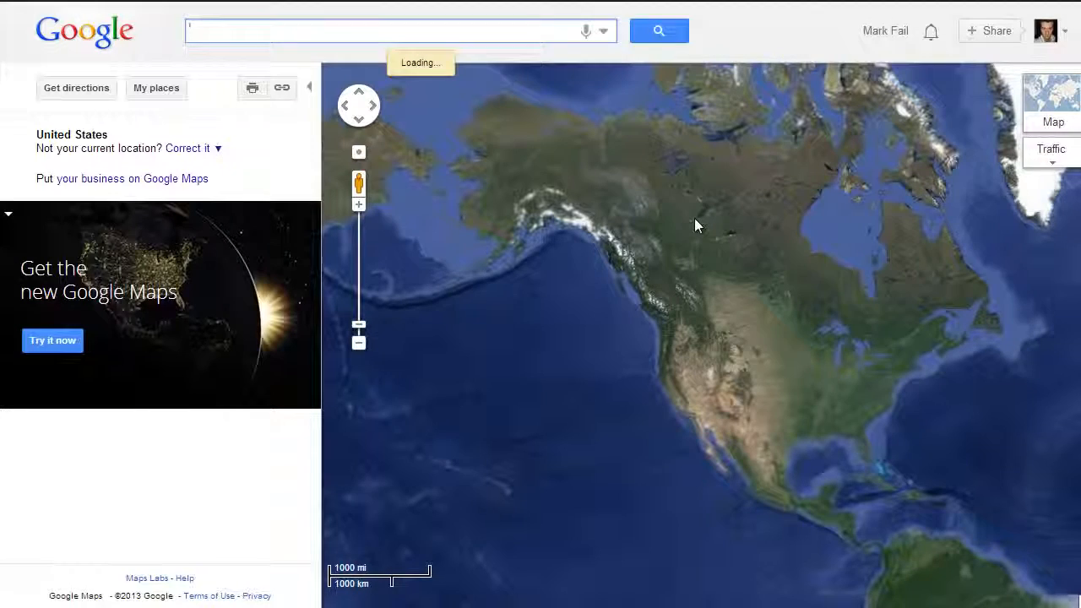
pyautogui.rightClick(695, 223)
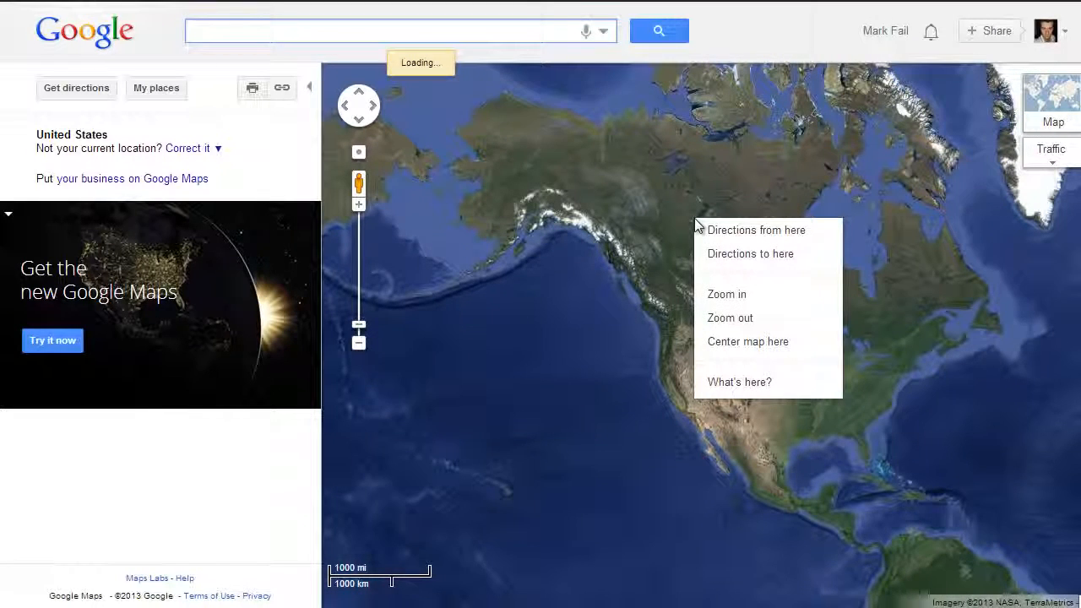
pyautogui.click(737, 383)
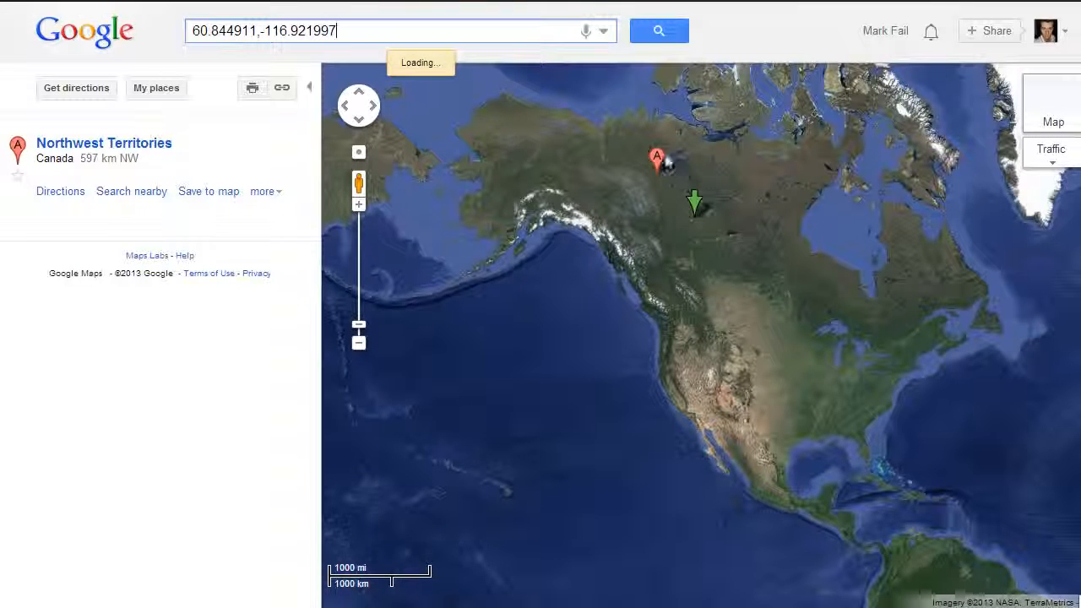
pyautogui.moveTo(694, 204)
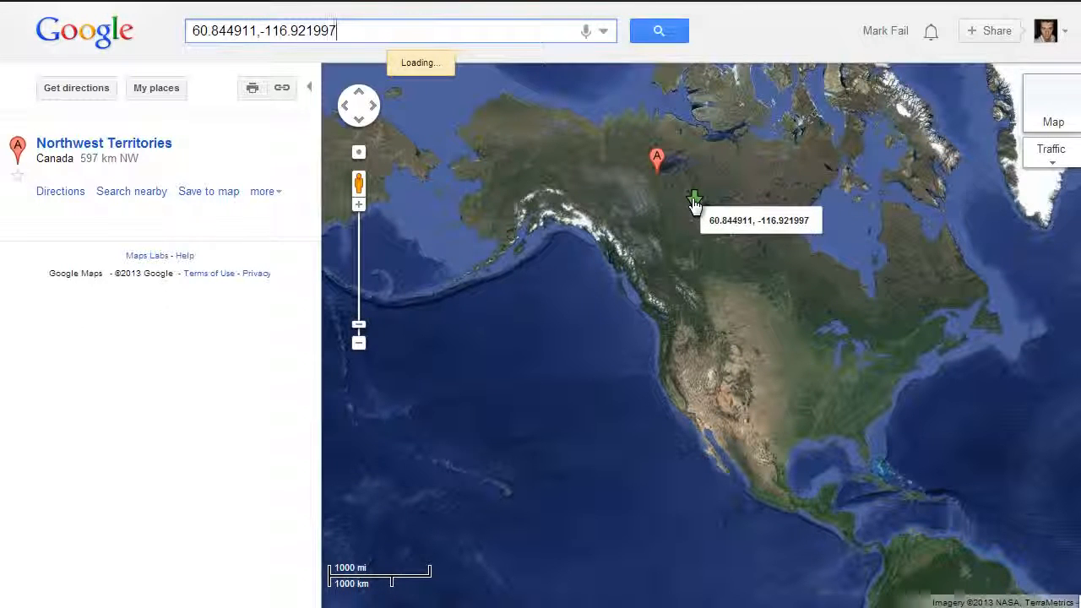
pyautogui.click(693, 203)
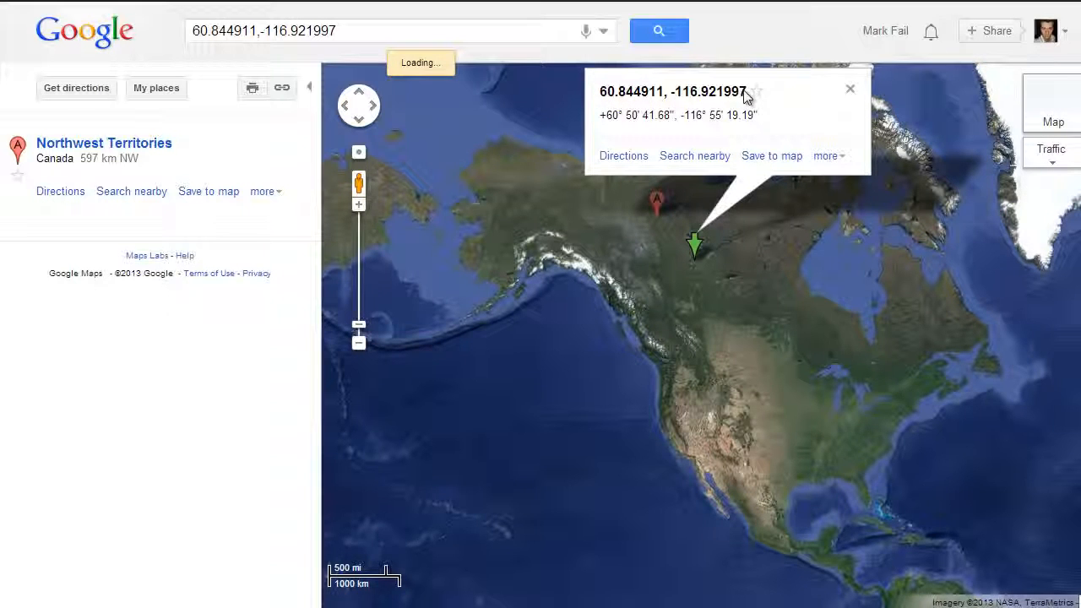
pyautogui.moveTo(746, 96); pyautogui.dragTo(601, 93)
pyautogui.rightClick(607, 95)
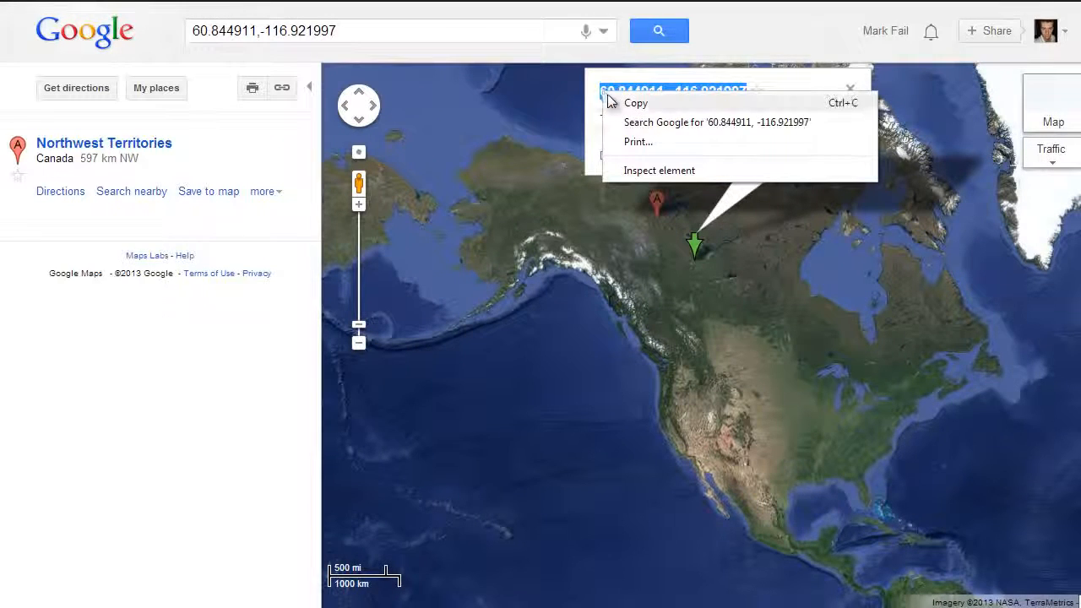
pyautogui.click(613, 102)
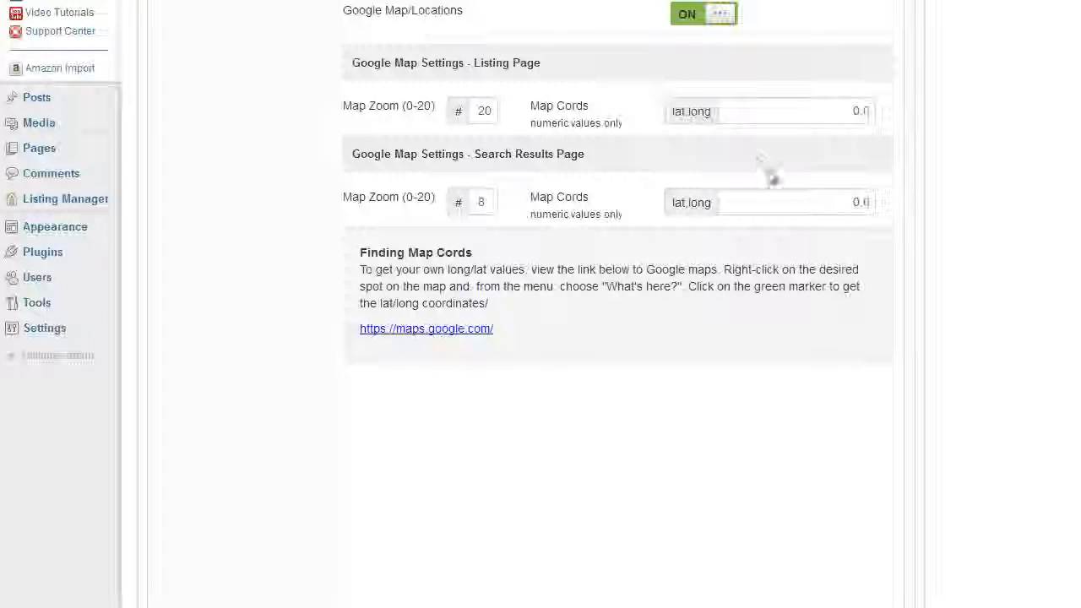
# - Paste 60.844911, -116.921997 into the Search Results Page Map Cords field
pyautogui.moveTo(851, 202); pyautogui.dragTo(914, 210)
pyautogui.hotkey('ctrl', 'v')
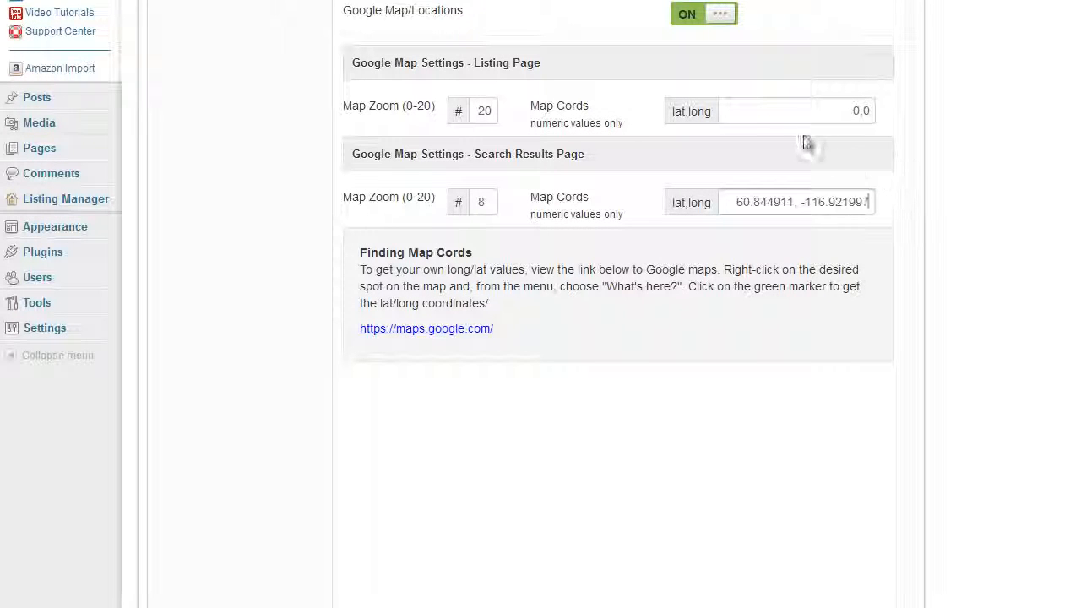
pyautogui.moveTo(856, 111); pyautogui.dragTo(910, 128)
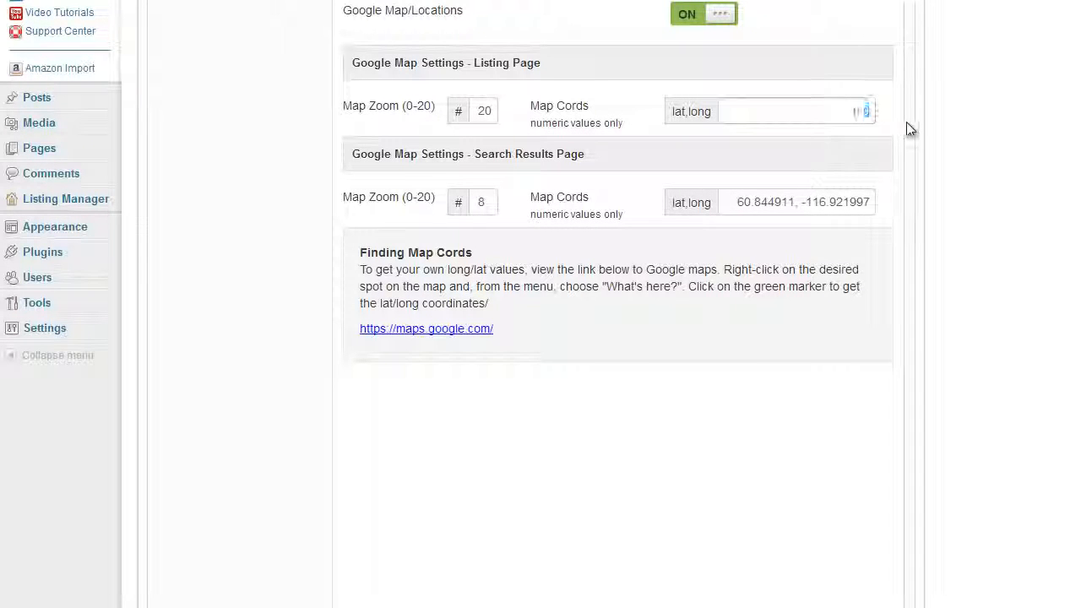
pyautogui.scroll(1, 909, 128)
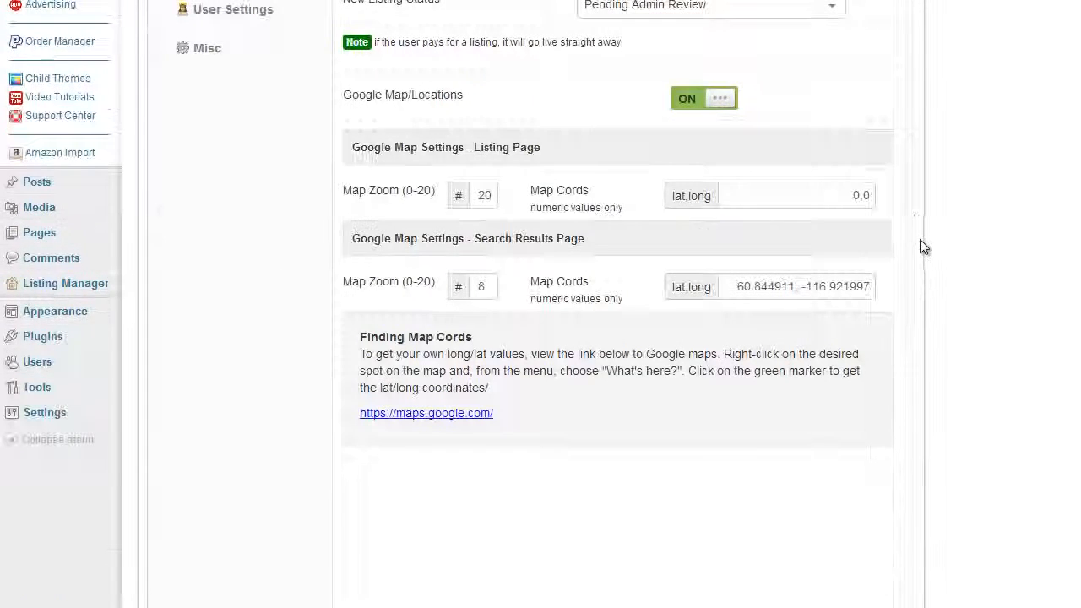
pyautogui.scroll(3, 920, 244)
pyautogui.scroll(-3, 921, 246)
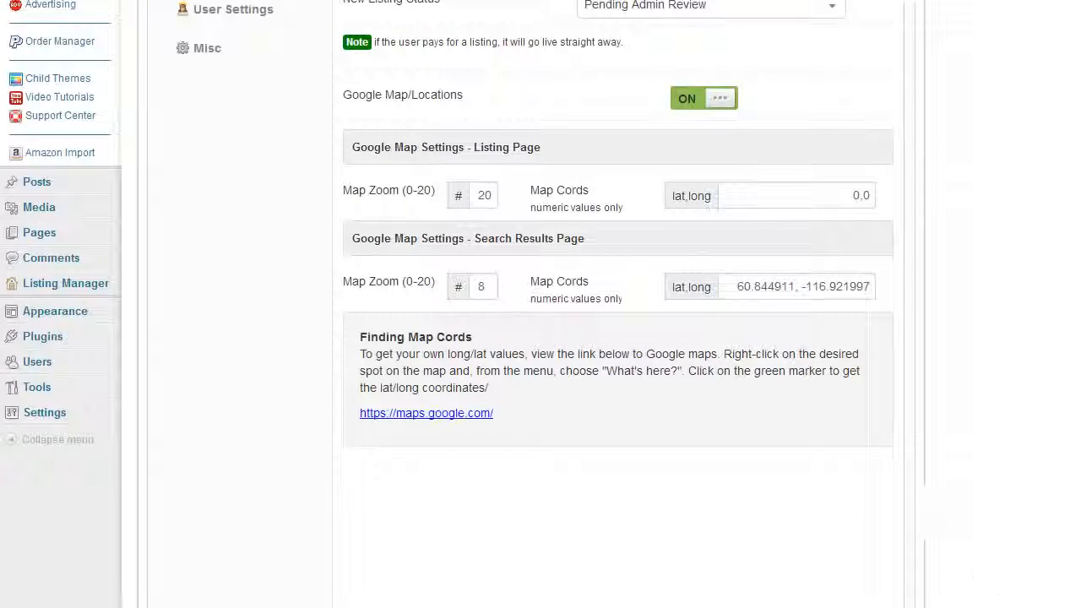